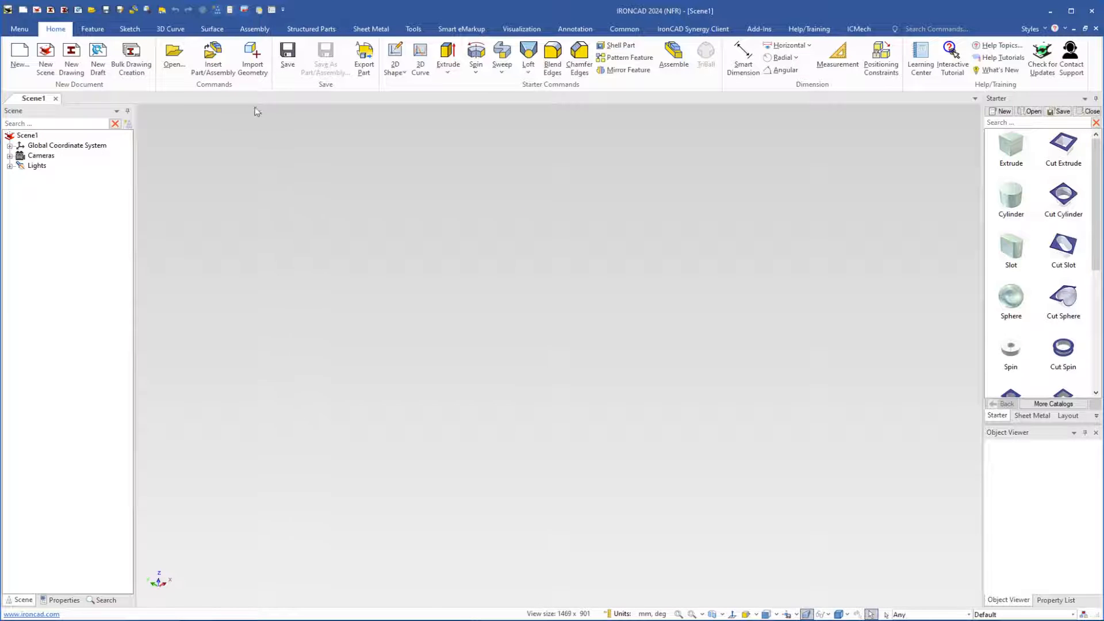
Choose bracket_parasolid.X_T for geometry import, review the general import options and accept them
{"action": "left_click", "coordinate": [246, 30]}
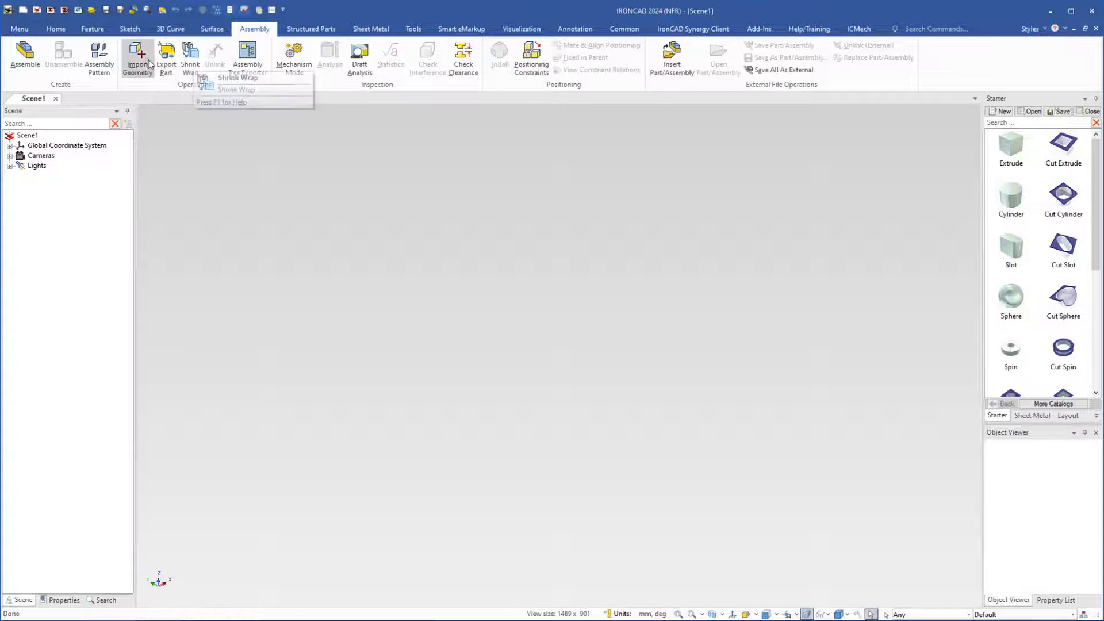
{"action": "left_click", "coordinate": [57, 31]}
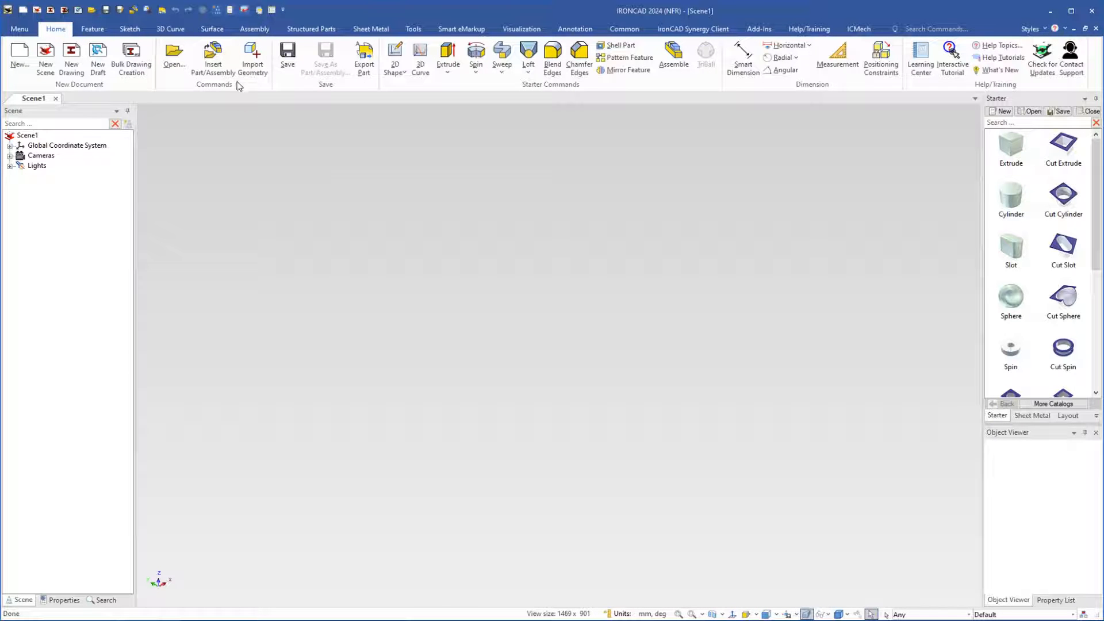
{"action": "left_click", "coordinate": [251, 56]}
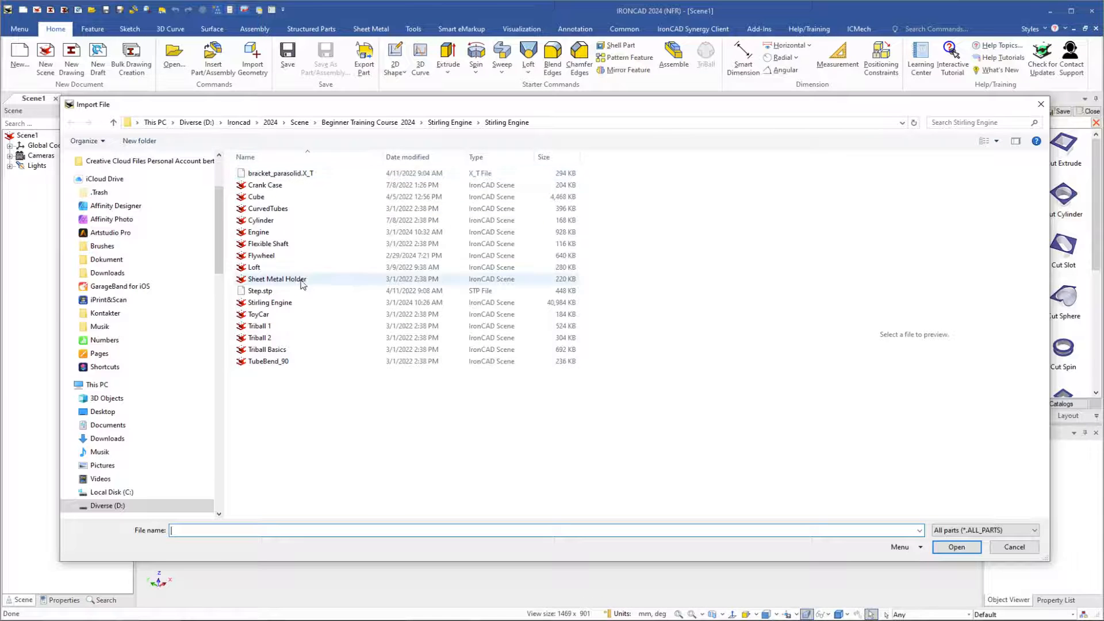
{"action": "left_click", "coordinate": [268, 174]}
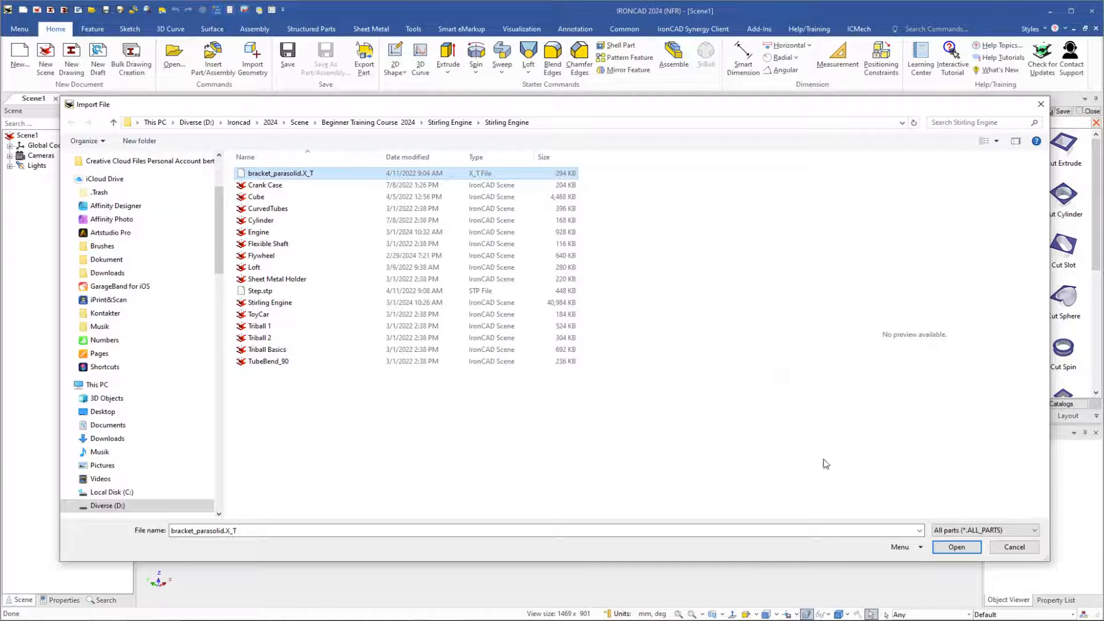
{"action": "left_click", "coordinate": [921, 549]}
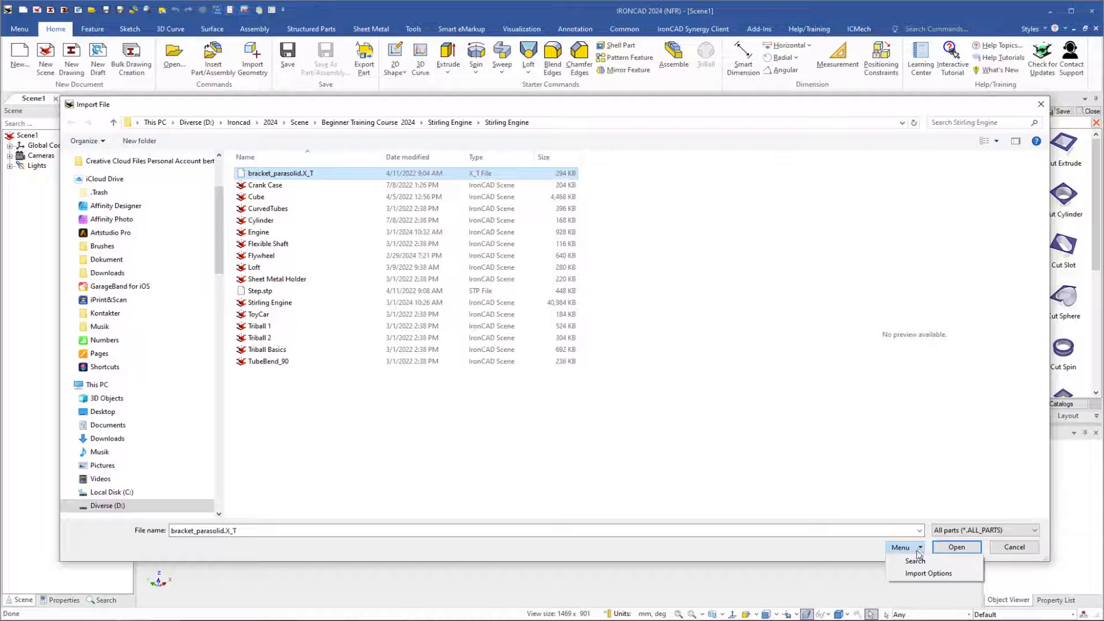
{"action": "left_click", "coordinate": [916, 574]}
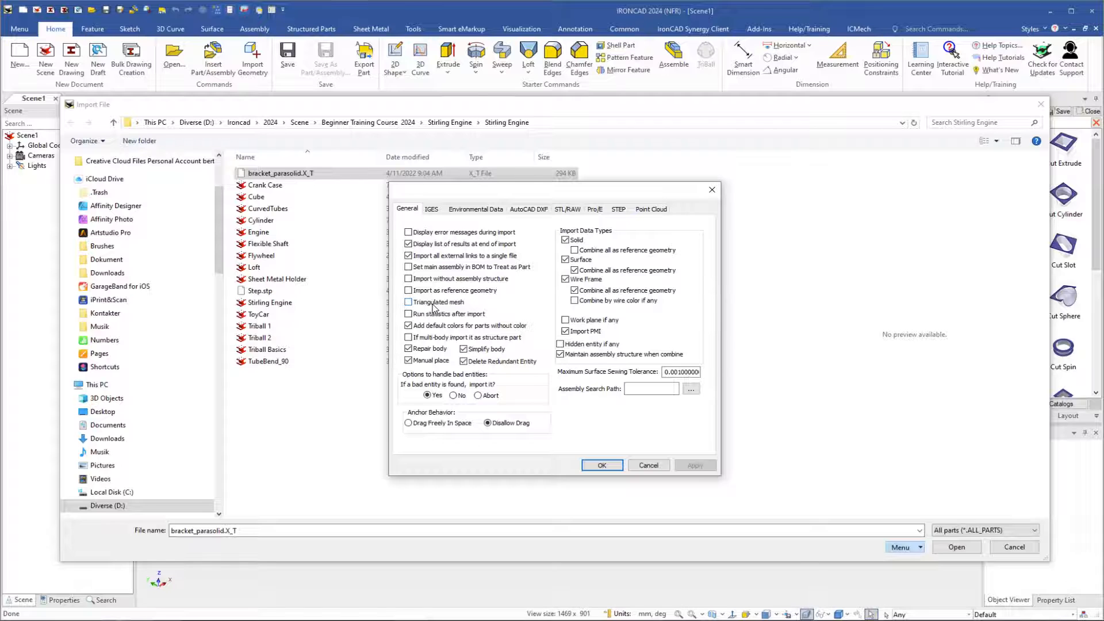
{"action": "left_click", "coordinate": [607, 467]}
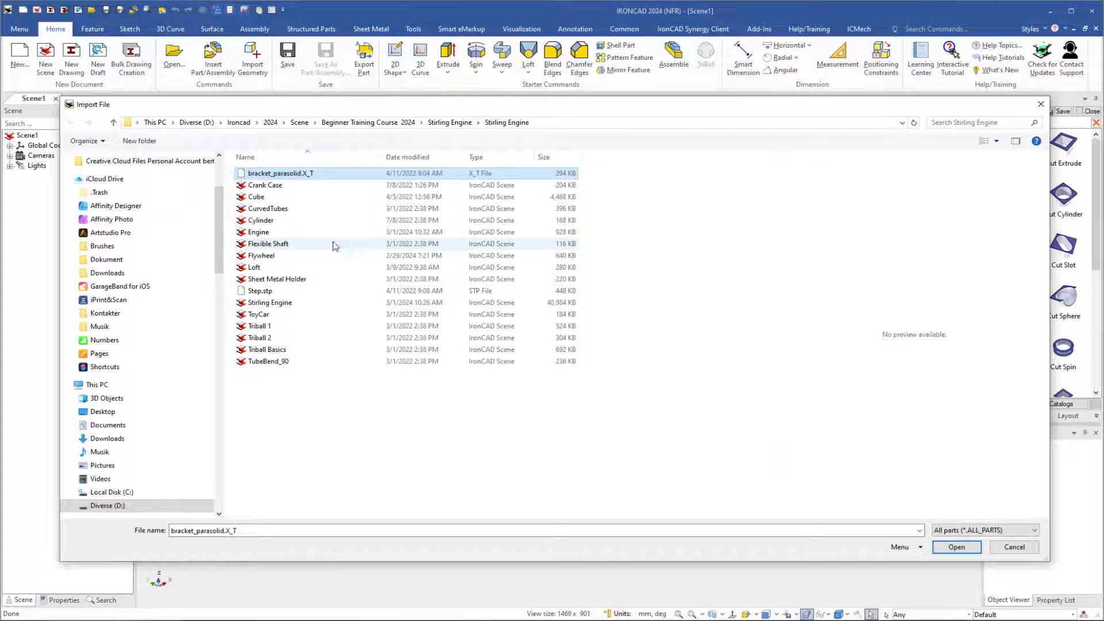
Import bracket_parasolid.X_T and place the bracket assembly in the scene
{"action": "left_click", "coordinate": [263, 174]}
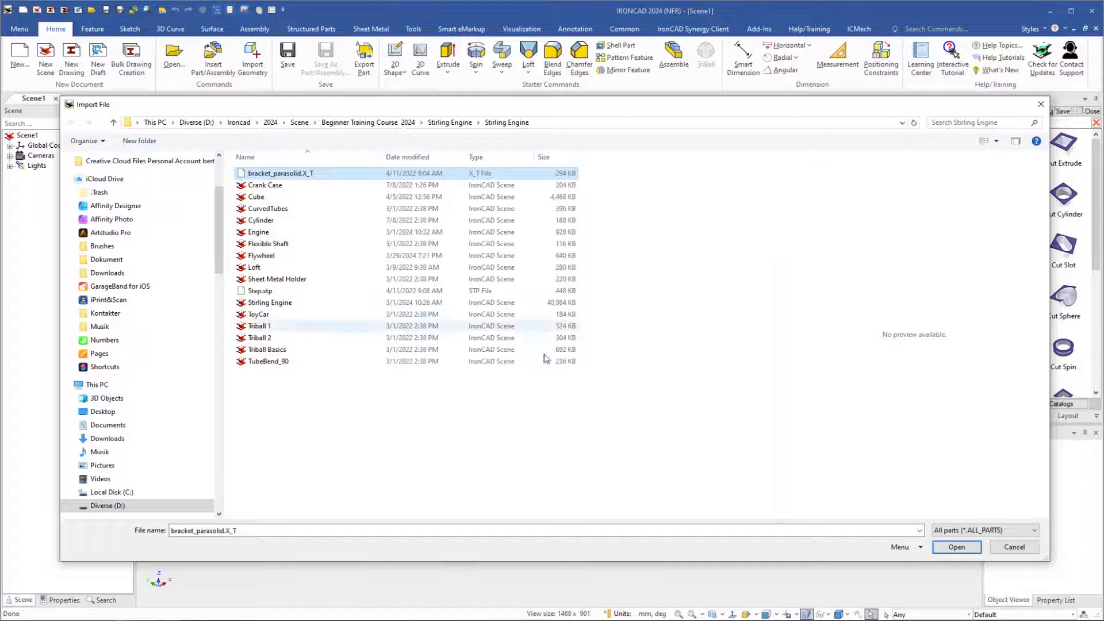
{"action": "left_click", "coordinate": [953, 549]}
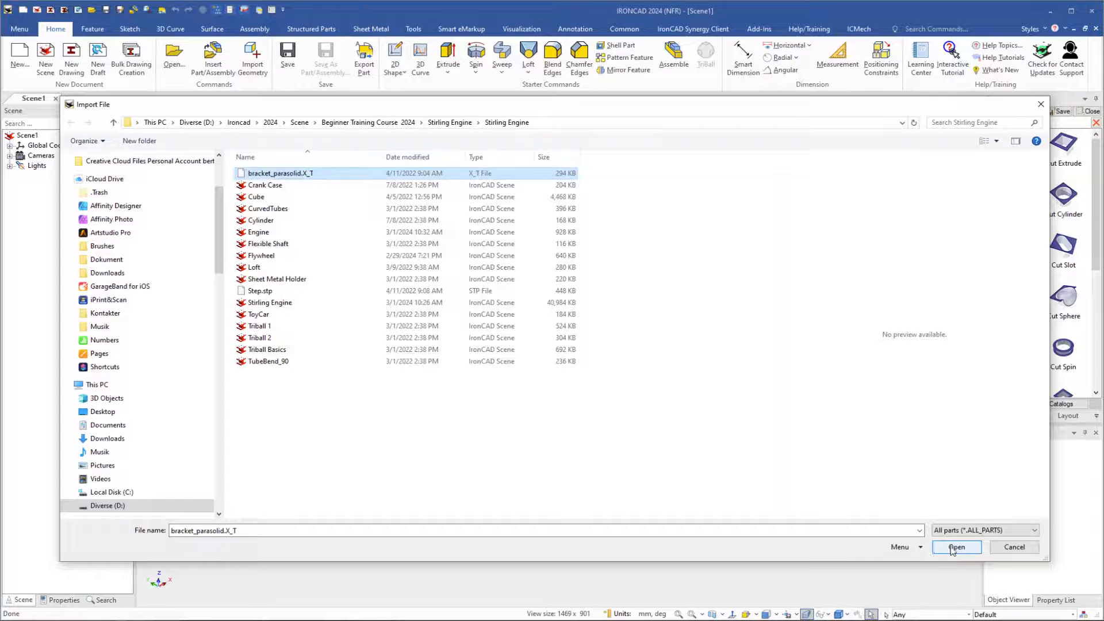
{"action": "left_click", "coordinate": [953, 547]}
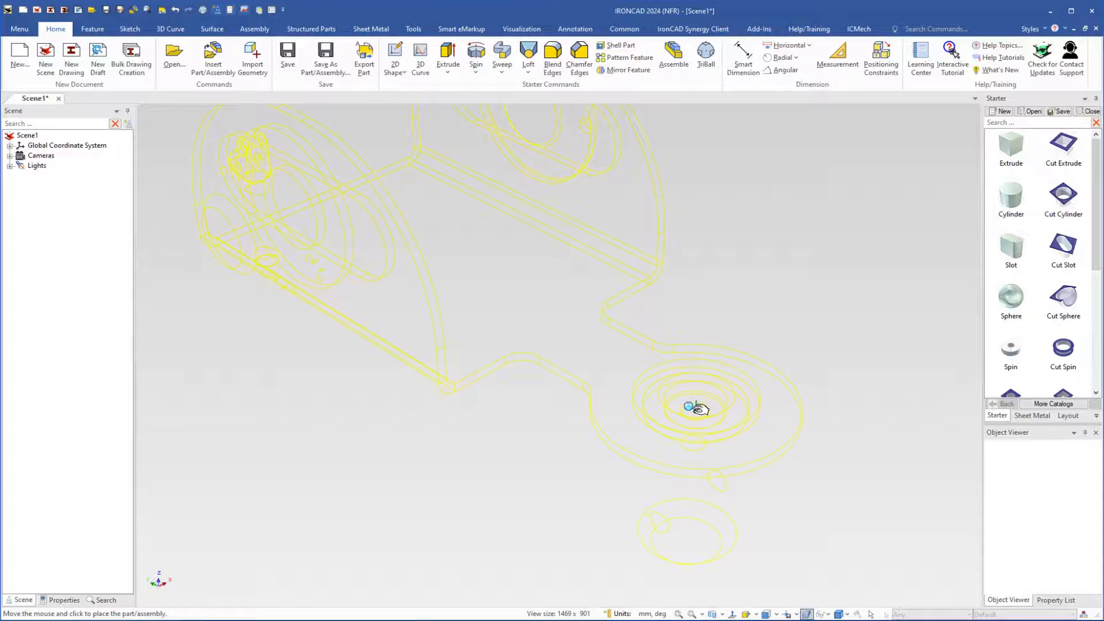
{"action": "left_click", "coordinate": [695, 409]}
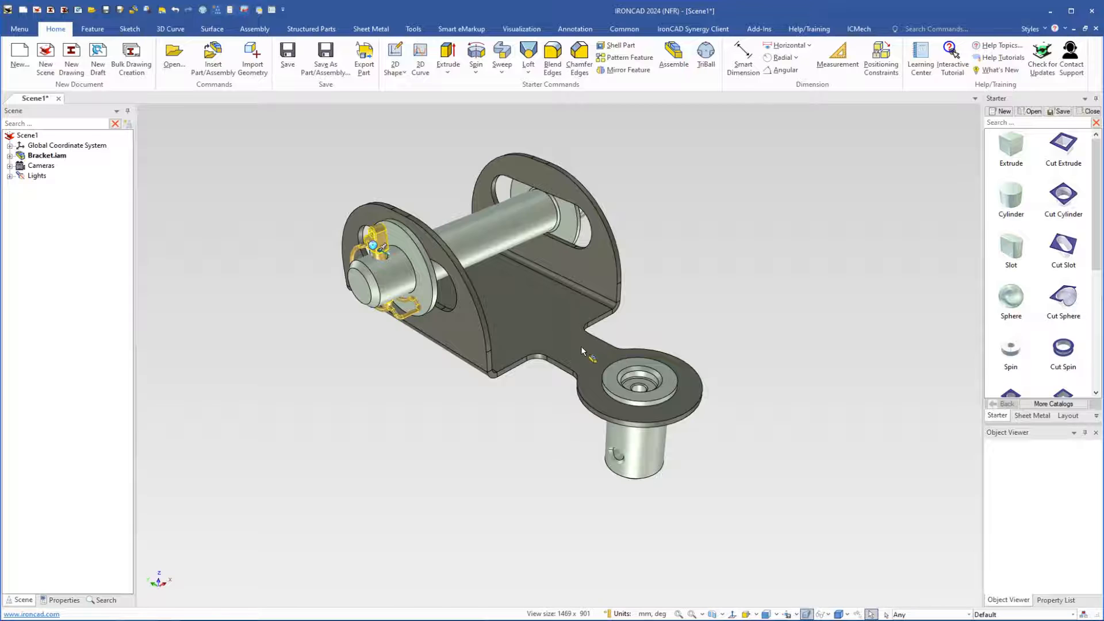
Expand the Bracket.iam assembly, its locking pin subassembly and the Bracket part to examine the imported structure
{"action": "left_click", "coordinate": [550, 312]}
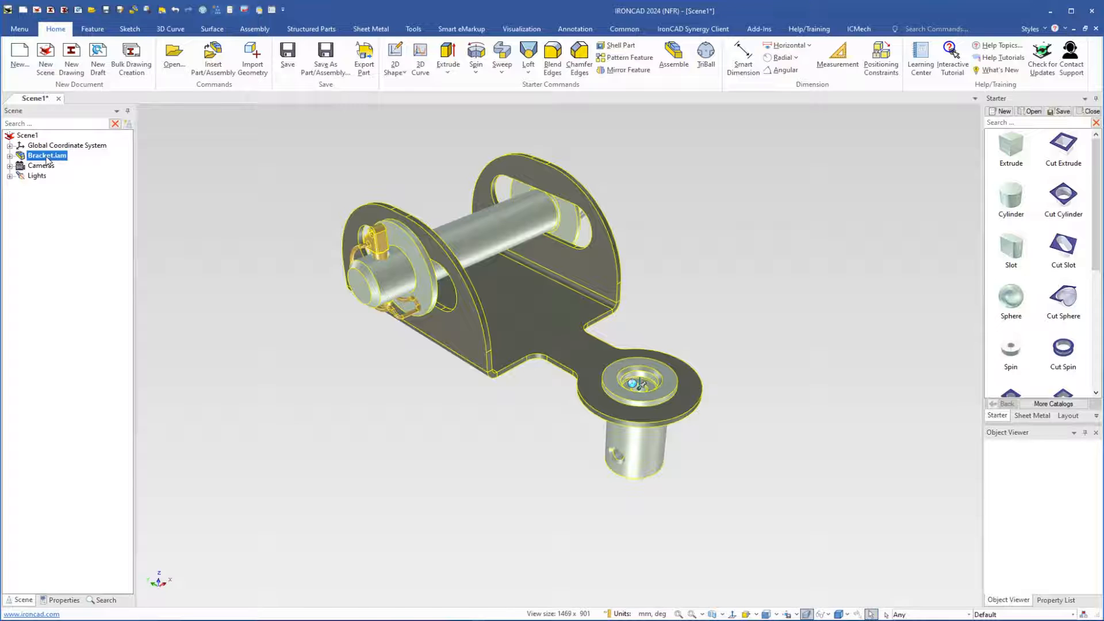
{"action": "left_click", "coordinate": [10, 156]}
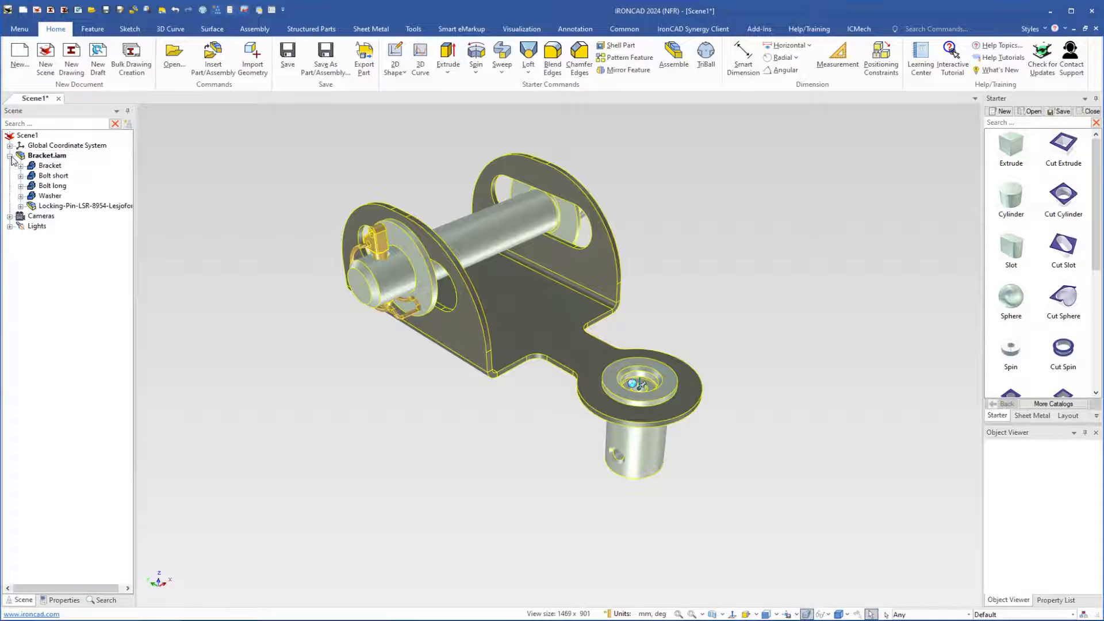
{"action": "left_click", "coordinate": [21, 206]}
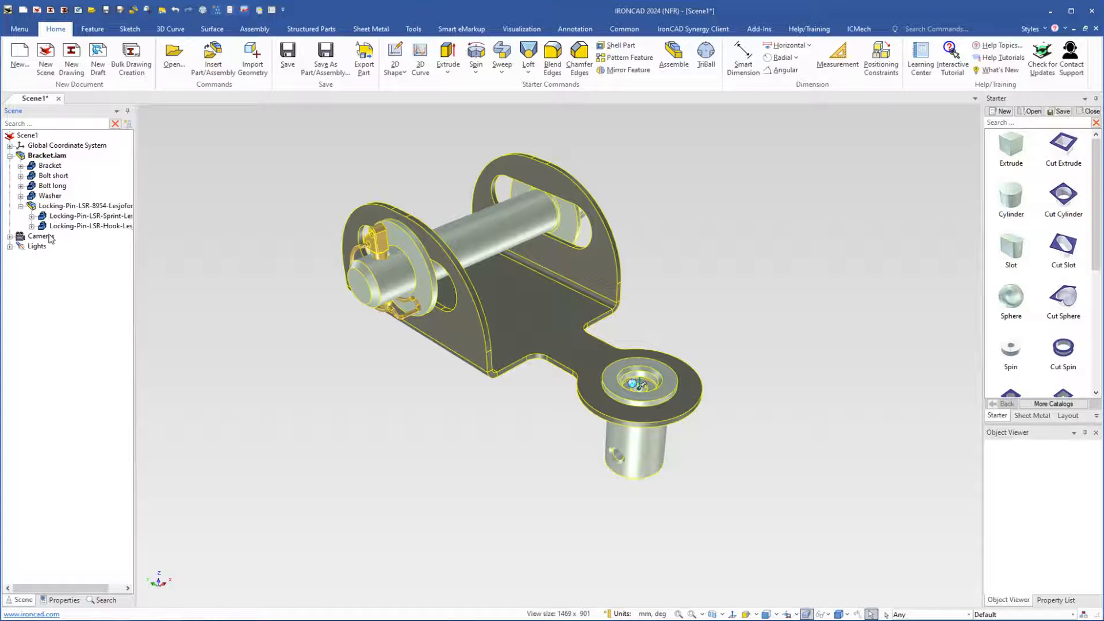
{"action": "left_click", "coordinate": [21, 166]}
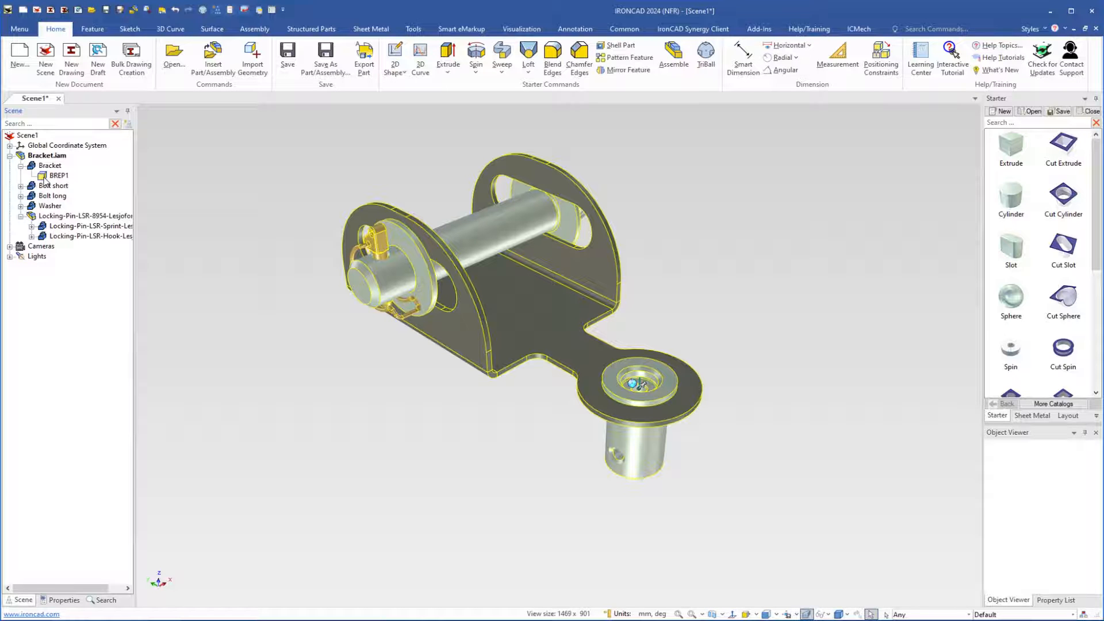
Examine the IntelliShape properties of the Bracket part's BREP1 shape and close them without changes
{"action": "left_click", "coordinate": [47, 176]}
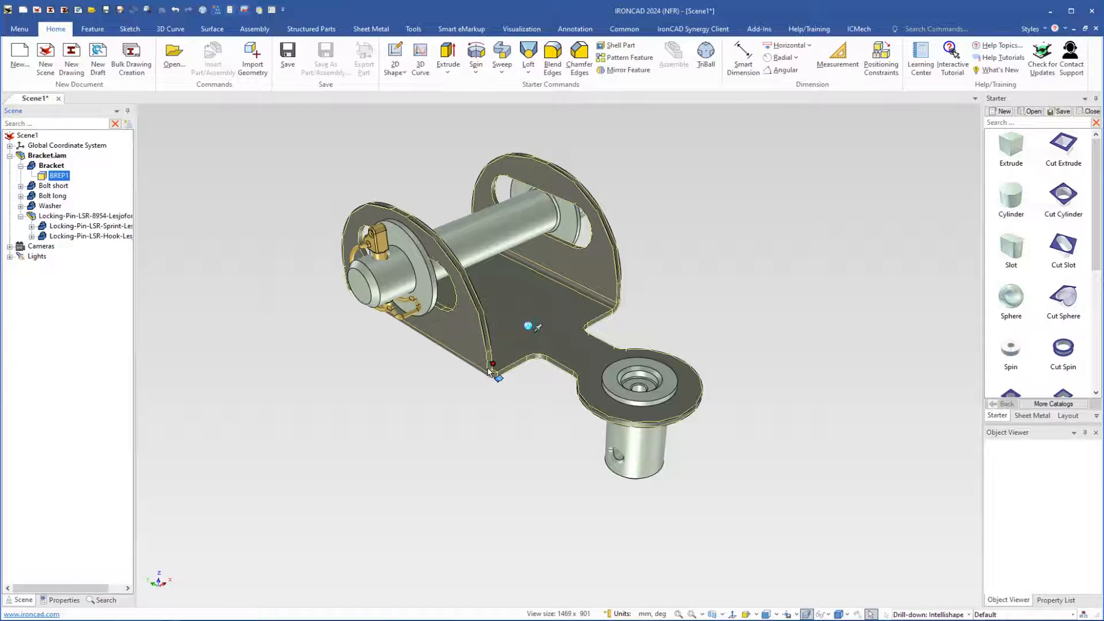
{"action": "right_click", "coordinate": [505, 308]}
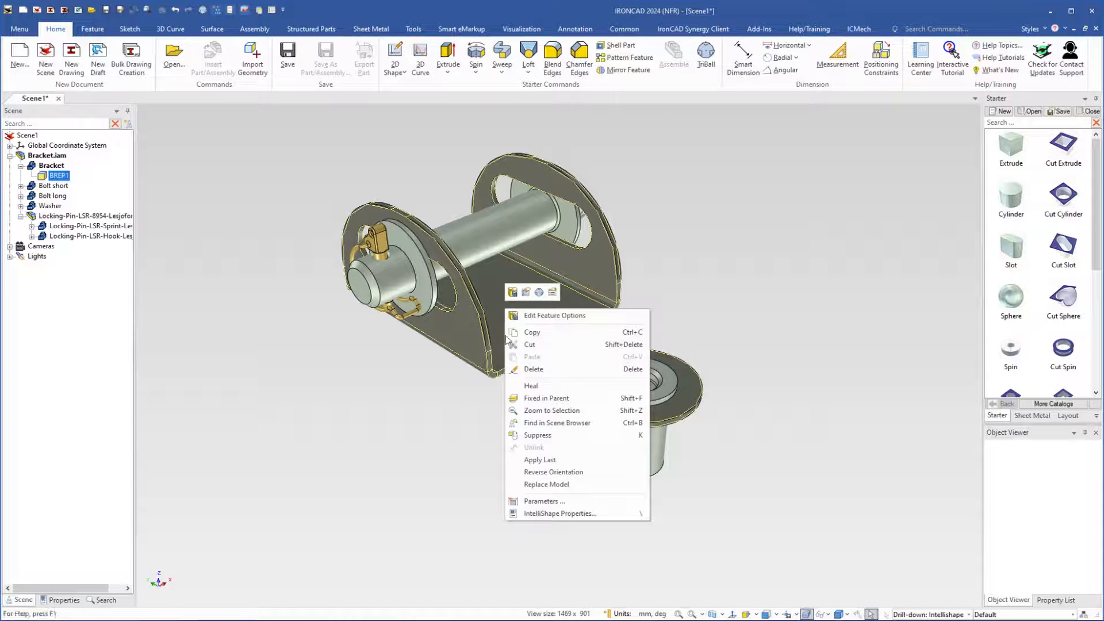
{"action": "left_click", "coordinate": [552, 514]}
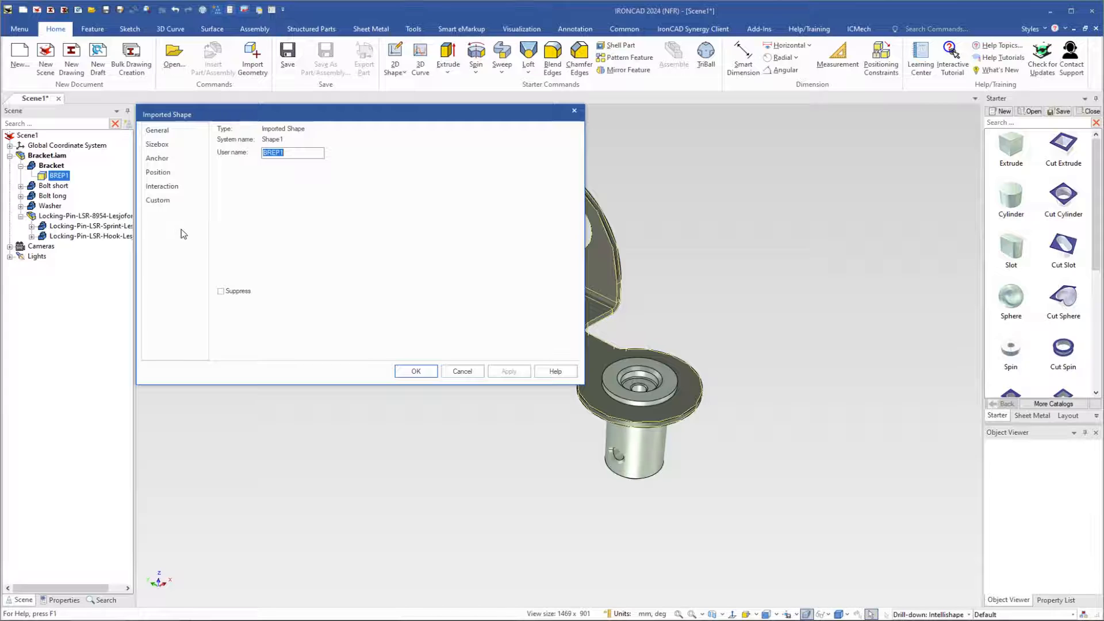
{"action": "left_click", "coordinate": [463, 371]}
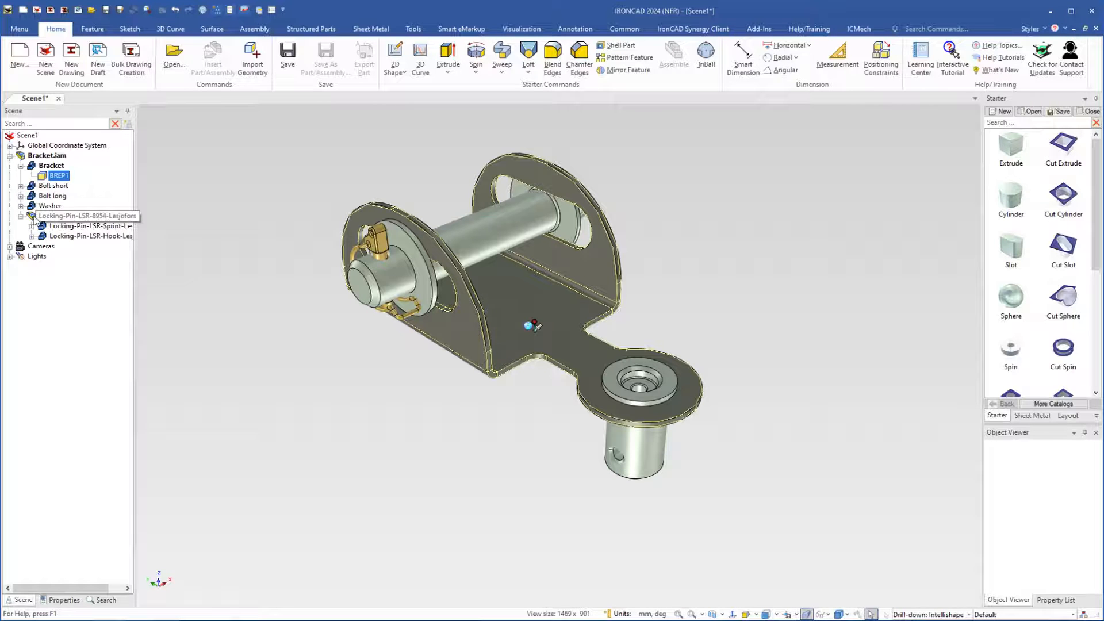
Select the locking pin subassembly and examine it on the end of the long bolt
{"action": "left_click", "coordinate": [376, 246]}
{"action": "left_click", "coordinate": [35, 219]}
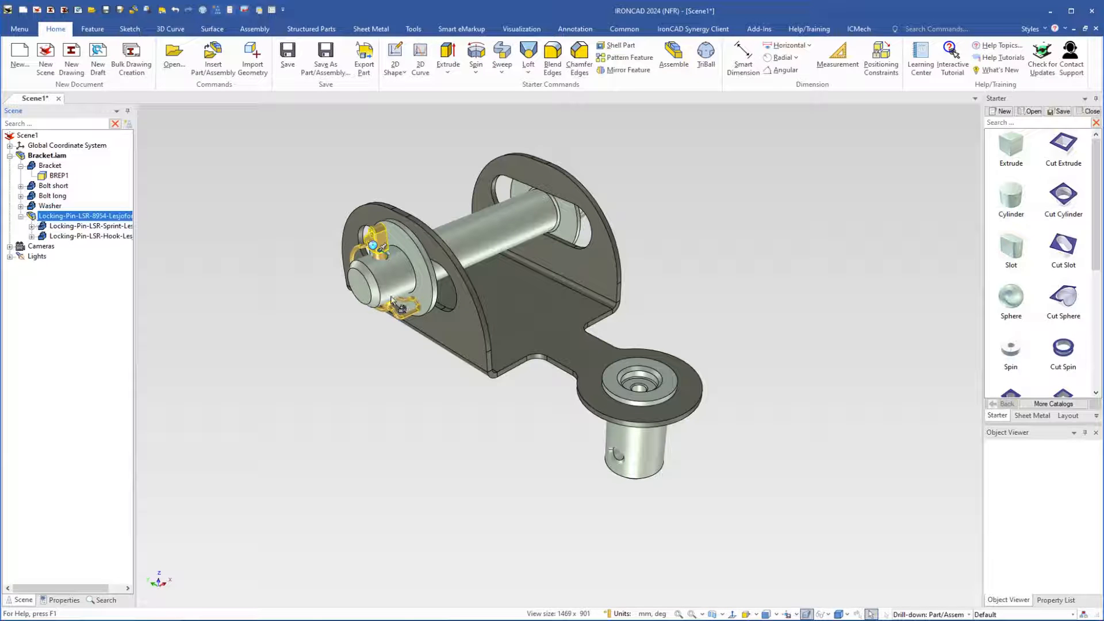
{"action": "middle_click_drag", "start_coordinate": [389, 288], "coordinate": [412, 266]}
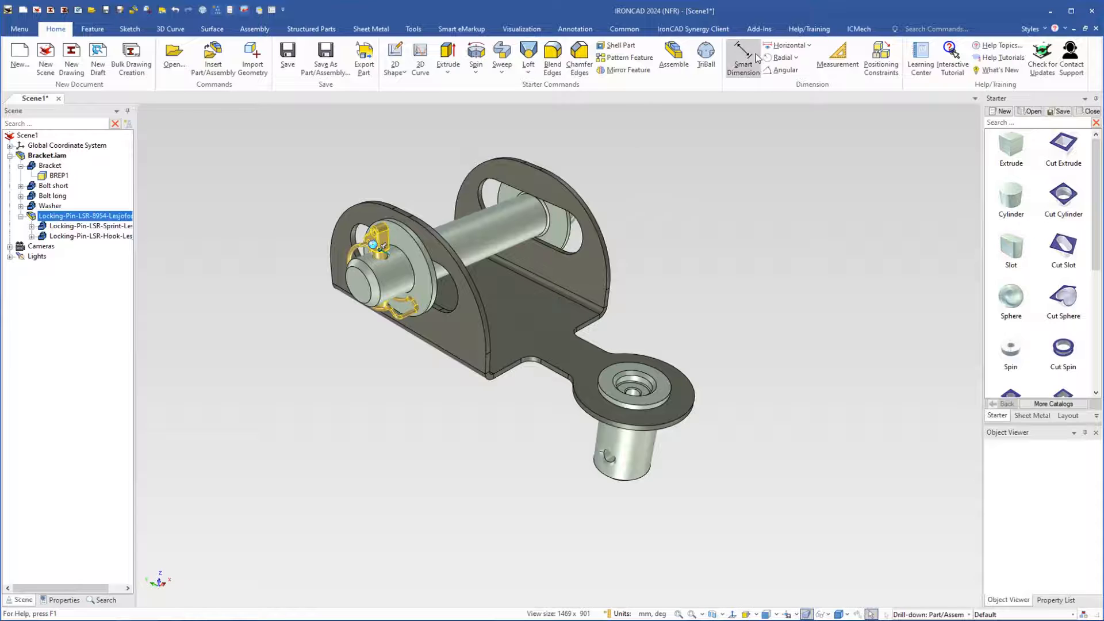
{"action": "left_click", "coordinate": [759, 30]}
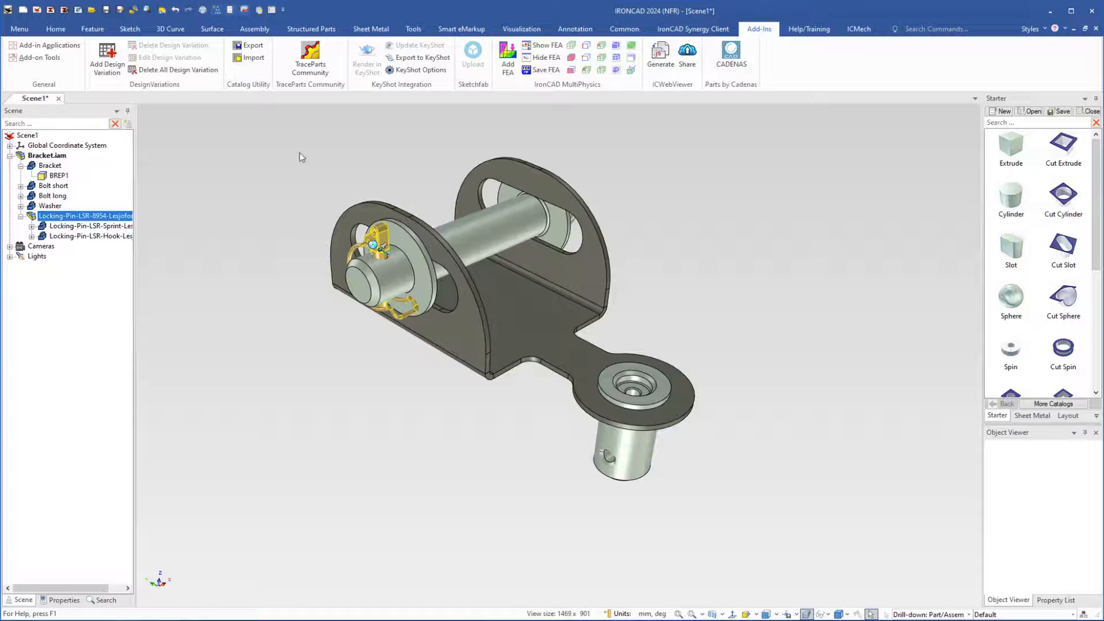
{"action": "left_click", "coordinate": [56, 29]}
{"action": "left_click", "coordinate": [279, 251]}
Copy the Bolt long part vertically with the TriBall to a position above the bracket
{"action": "key", "text": "F2"}
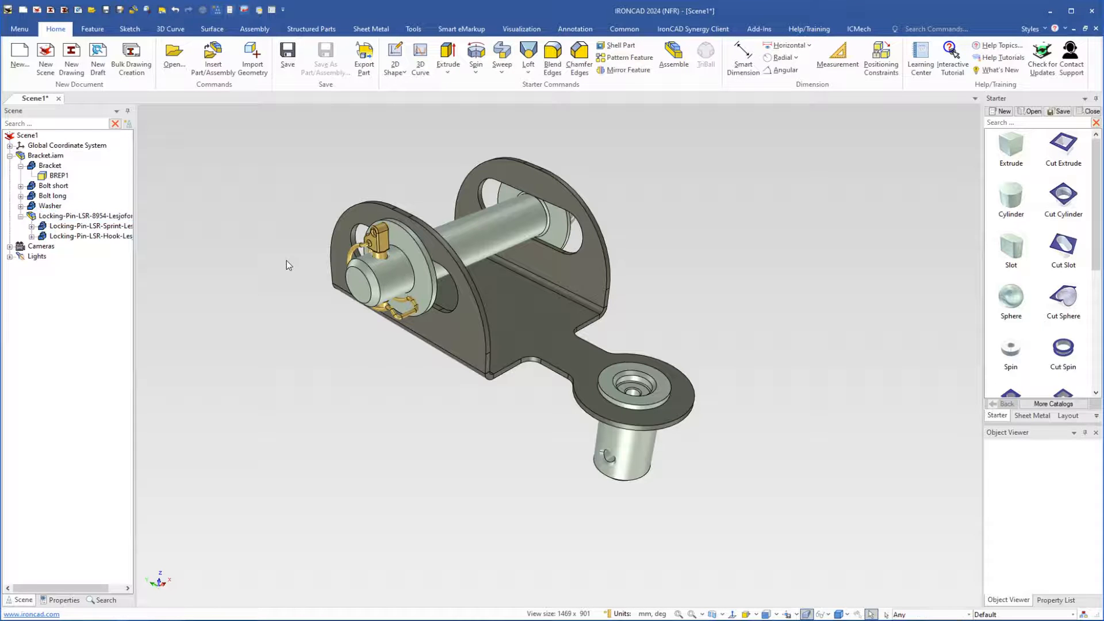
{"action": "left_click_drag", "start_coordinate": [333, 256], "coordinate": [403, 329]}
{"action": "left_click", "coordinate": [534, 275]}
{"action": "left_click", "coordinate": [521, 296]}
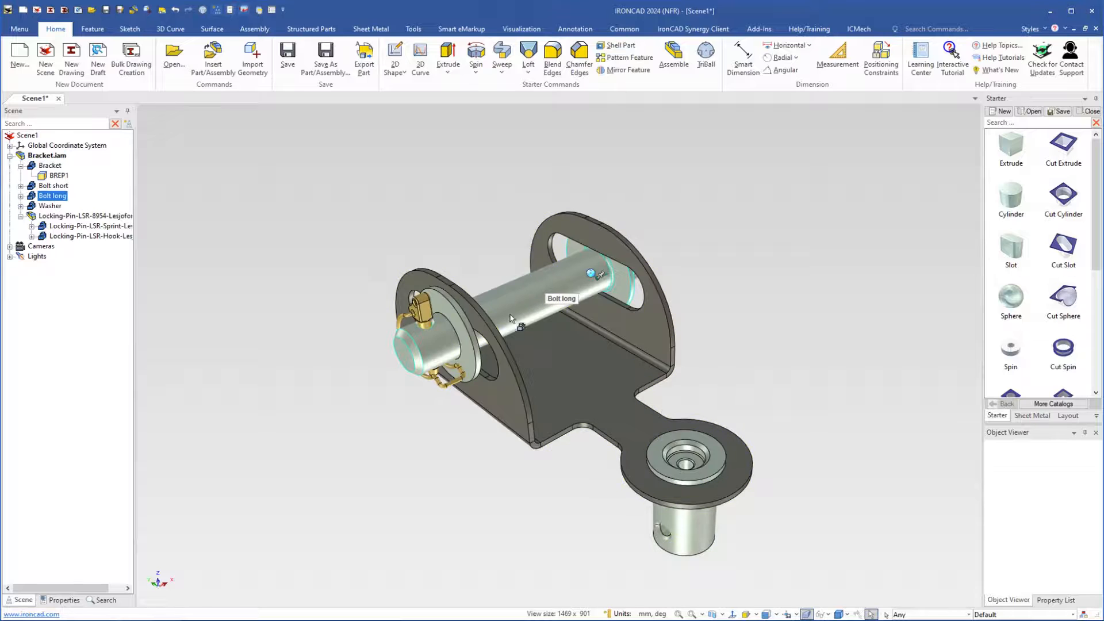
{"action": "scroll", "coordinate": [512, 317], "scroll_direction": "up", "scroll_amount": 1}
{"action": "mouse_move", "coordinate": [515, 321]}
{"action": "middle_mouse_down"}
{"action": "mouse_move", "coordinate": [520, 309]}
{"action": "mouse_move", "coordinate": [532, 313]}
{"action": "middle_mouse_up"}
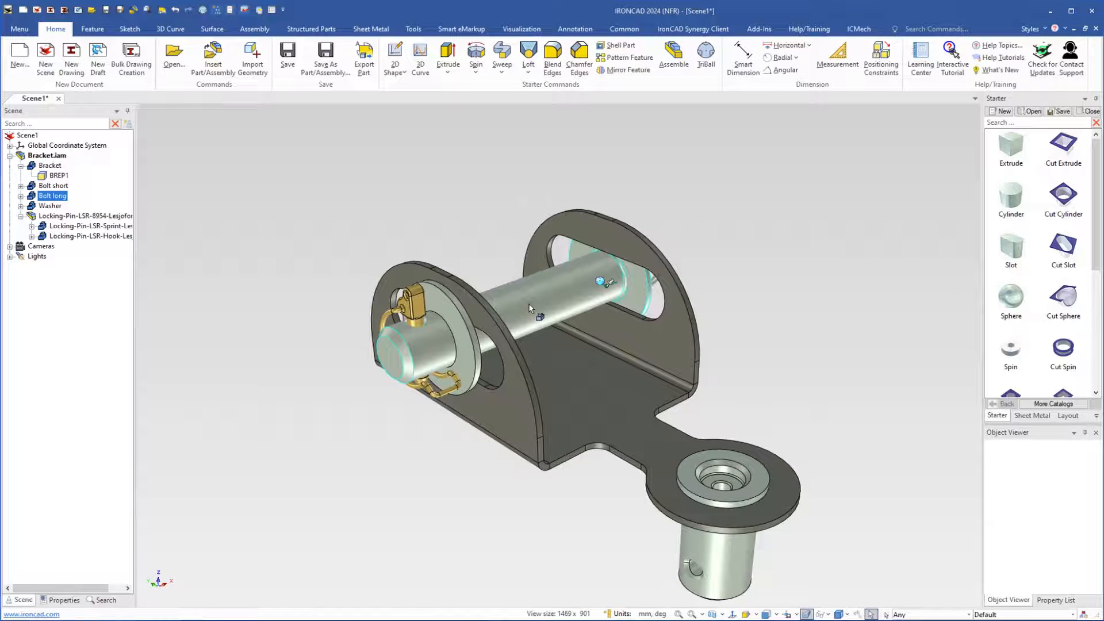
{"action": "key", "text": "F10"}
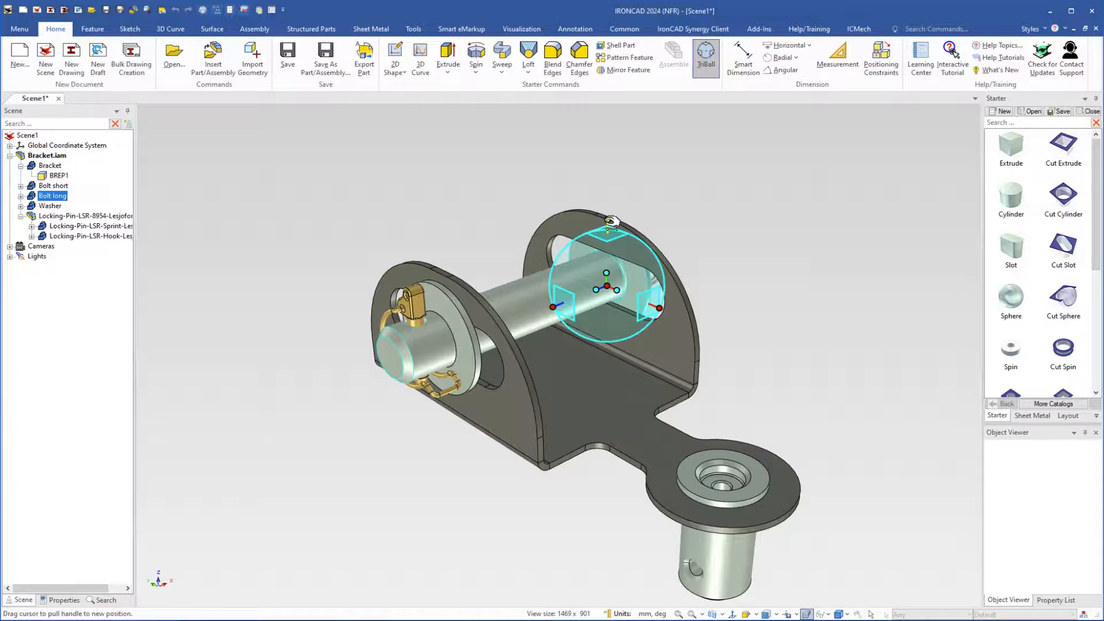
{"action": "right_click_drag", "start_coordinate": [607, 295], "coordinate": [607, 218]}
{"action": "left_click", "coordinate": [640, 239]}
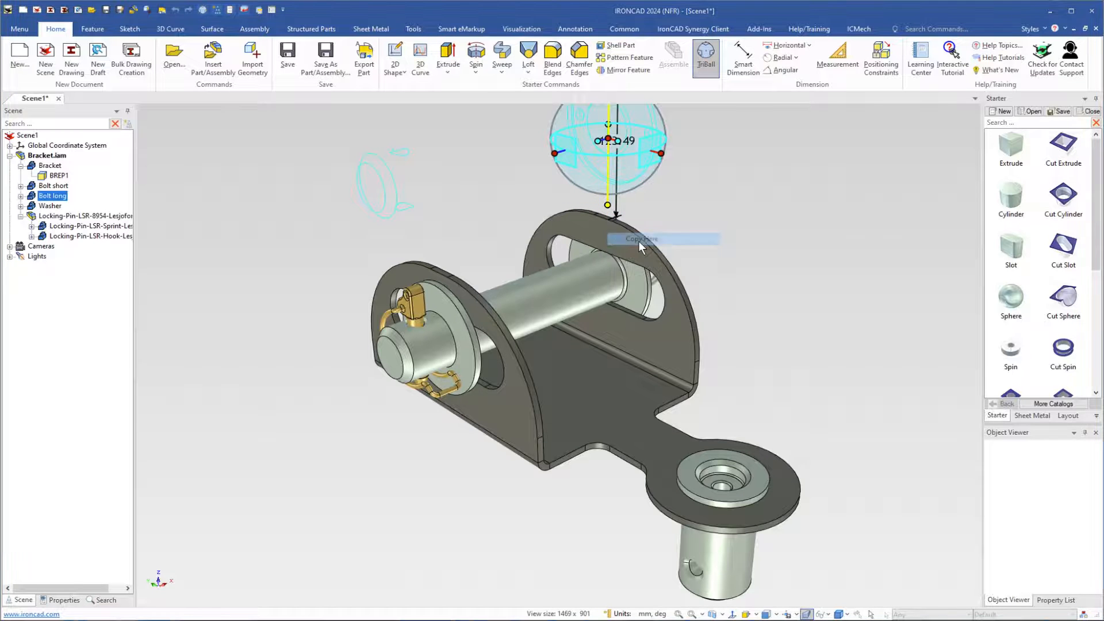
{"action": "left_click", "coordinate": [594, 258]}
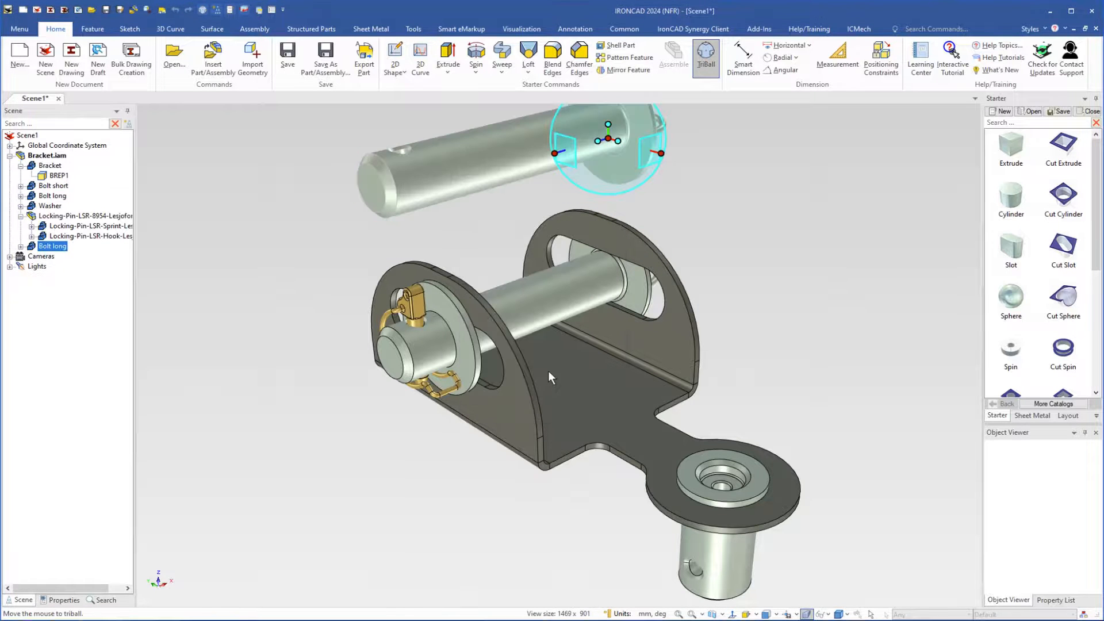
{"action": "key", "text": "F10"}
Isolate the copied Bolt long by hiding all other parts and fit it to the view
{"action": "middle_click_drag", "start_coordinate": [584, 360], "coordinate": [577, 447], "text": "shift"}
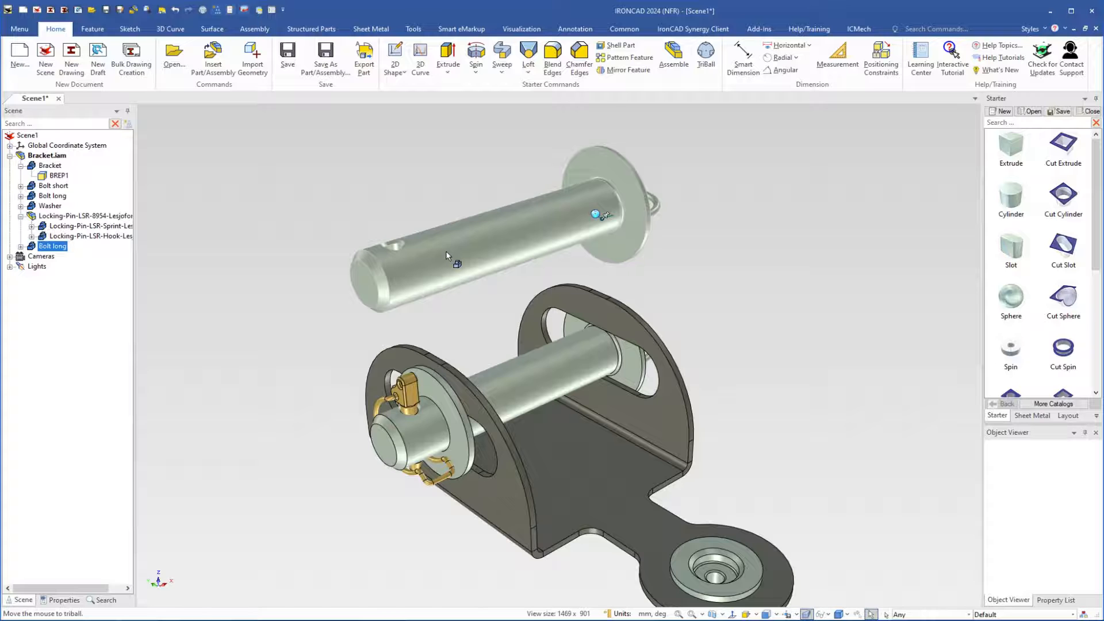
{"action": "key", "text": "alt+h"}
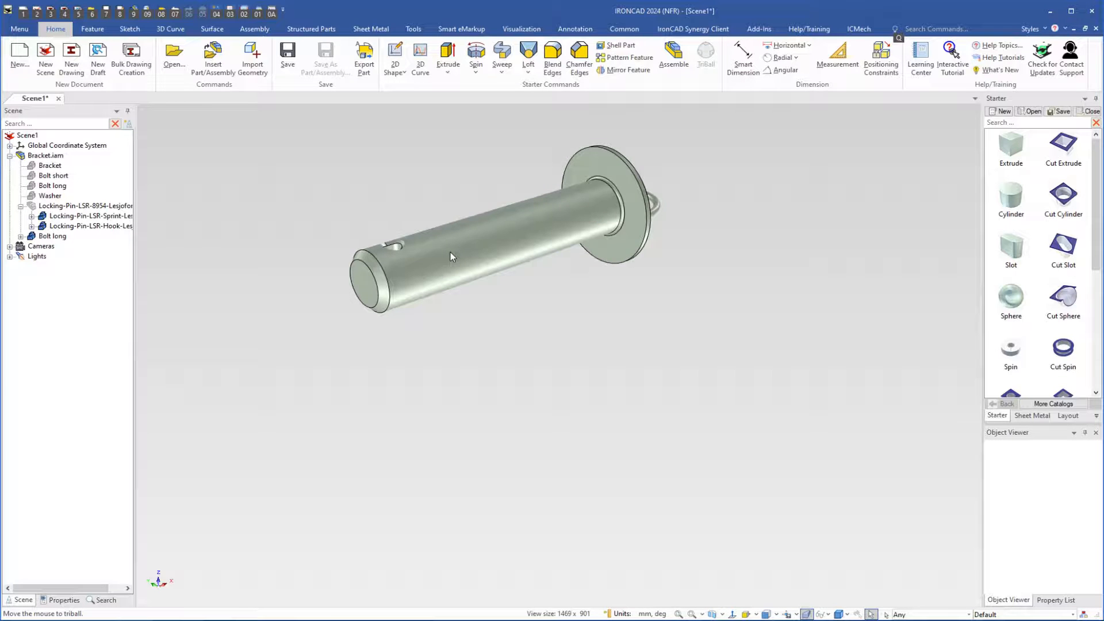
{"action": "key", "text": "F8"}
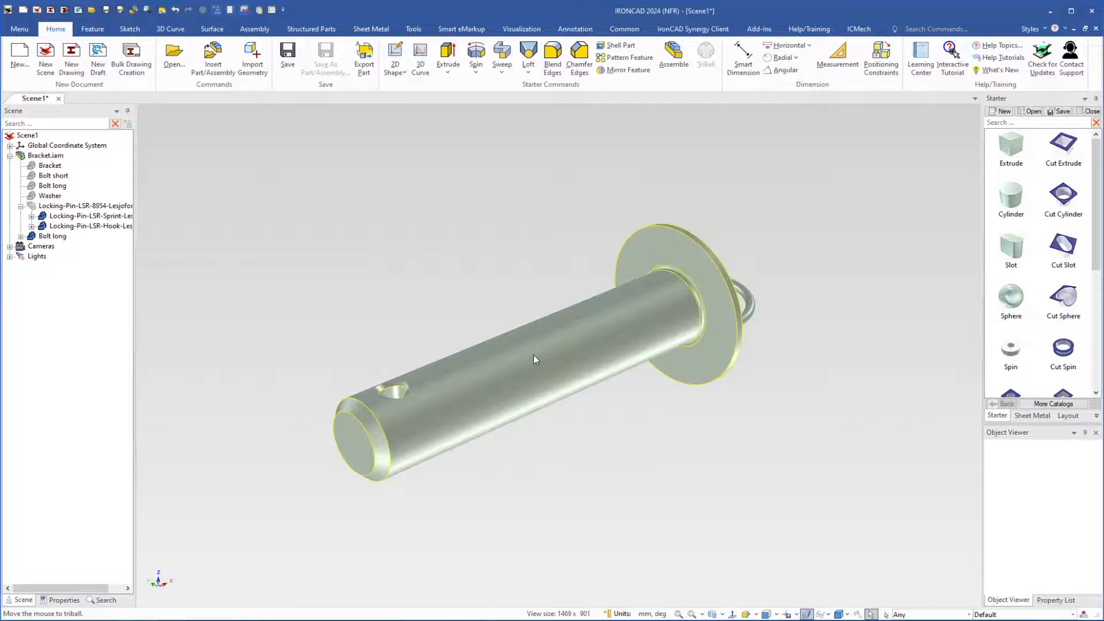
Select the copied Bolt long, expand its structure in the scene tree and select its BREP1 shape
{"action": "left_click", "coordinate": [534, 359]}
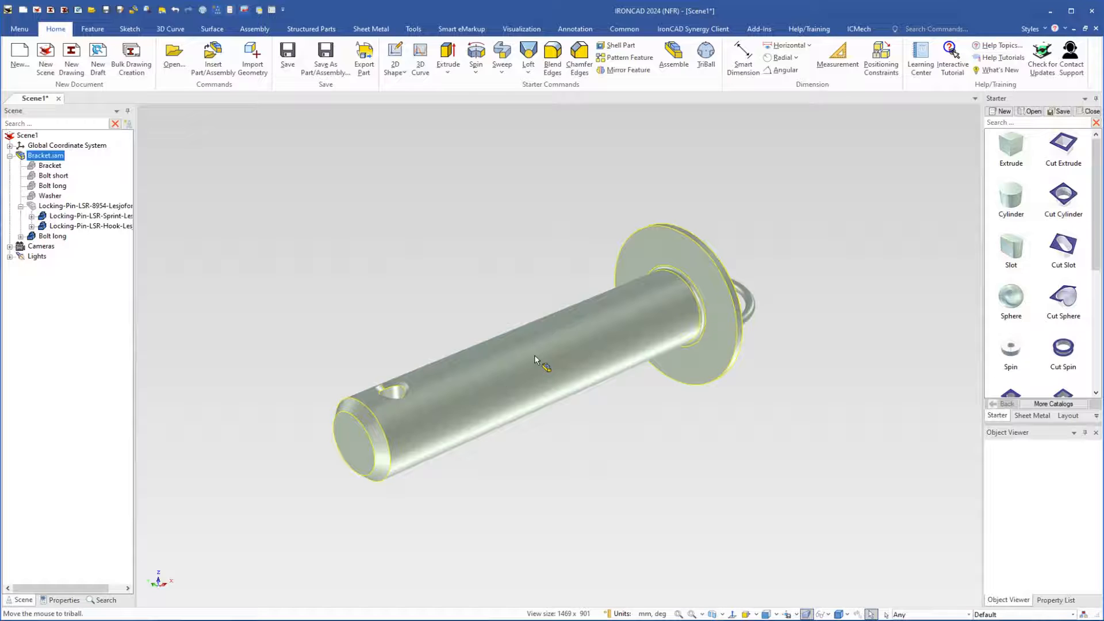
{"action": "left_click", "coordinate": [533, 361]}
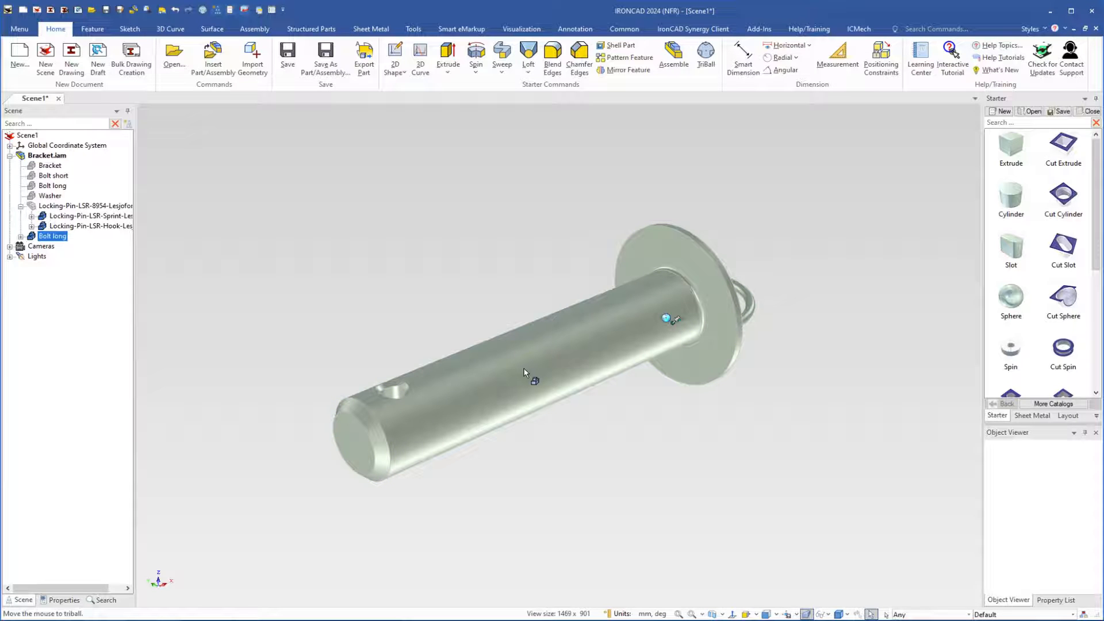
{"action": "left_click", "coordinate": [20, 237]}
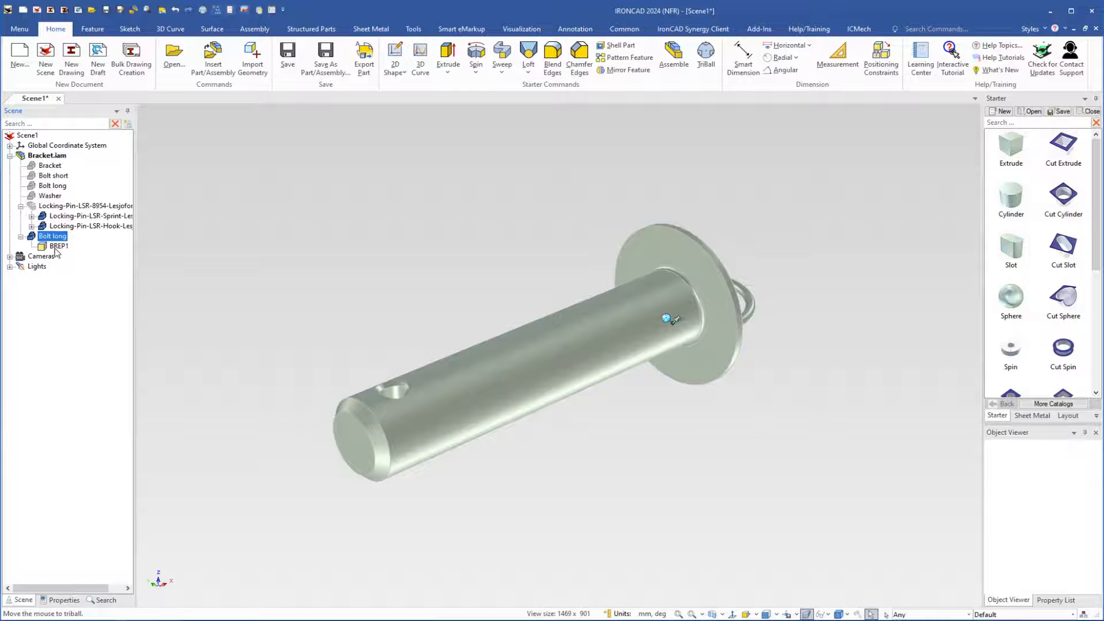
{"action": "left_click", "coordinate": [49, 248]}
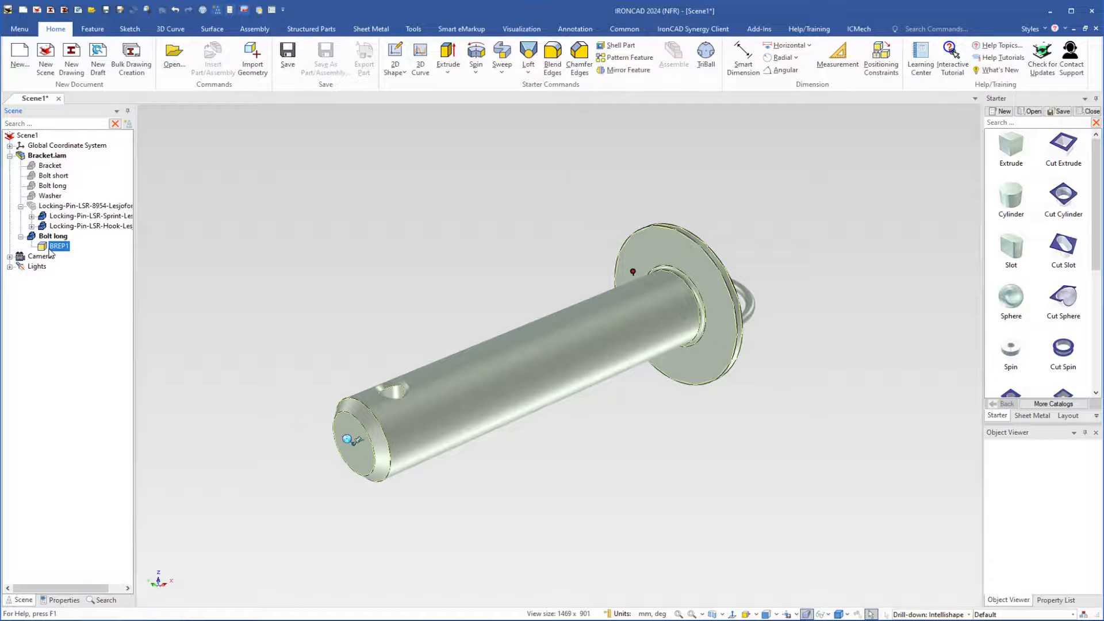
Set the radius of the bolt's long cylindrical shaft face to 25 mm with Edit Face Radius
{"action": "left_click", "coordinate": [541, 363]}
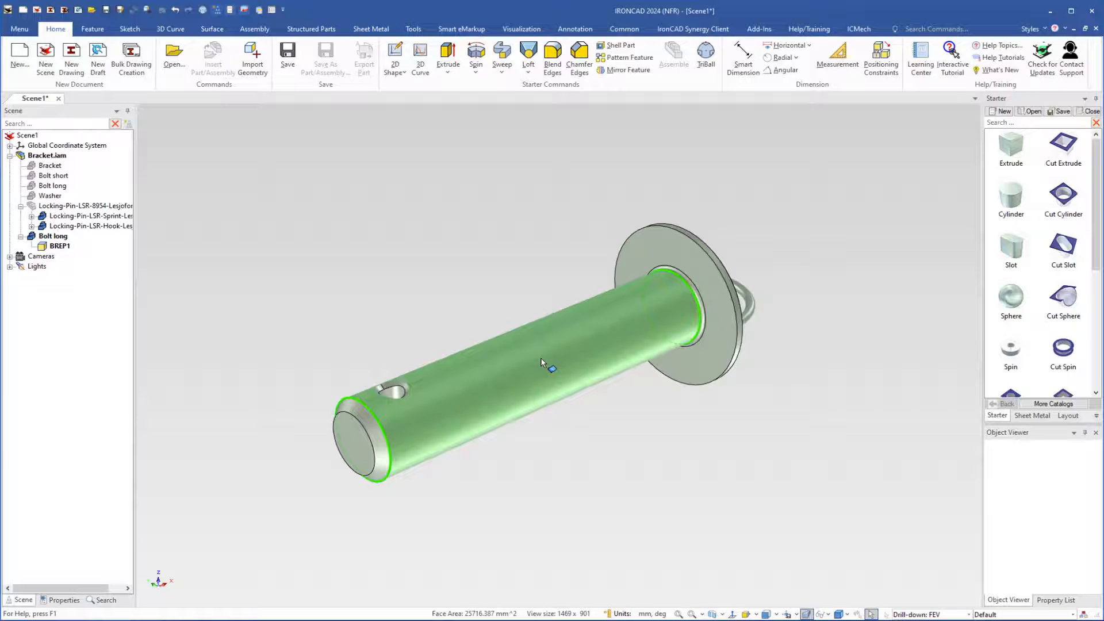
{"action": "right_click", "coordinate": [516, 380]}
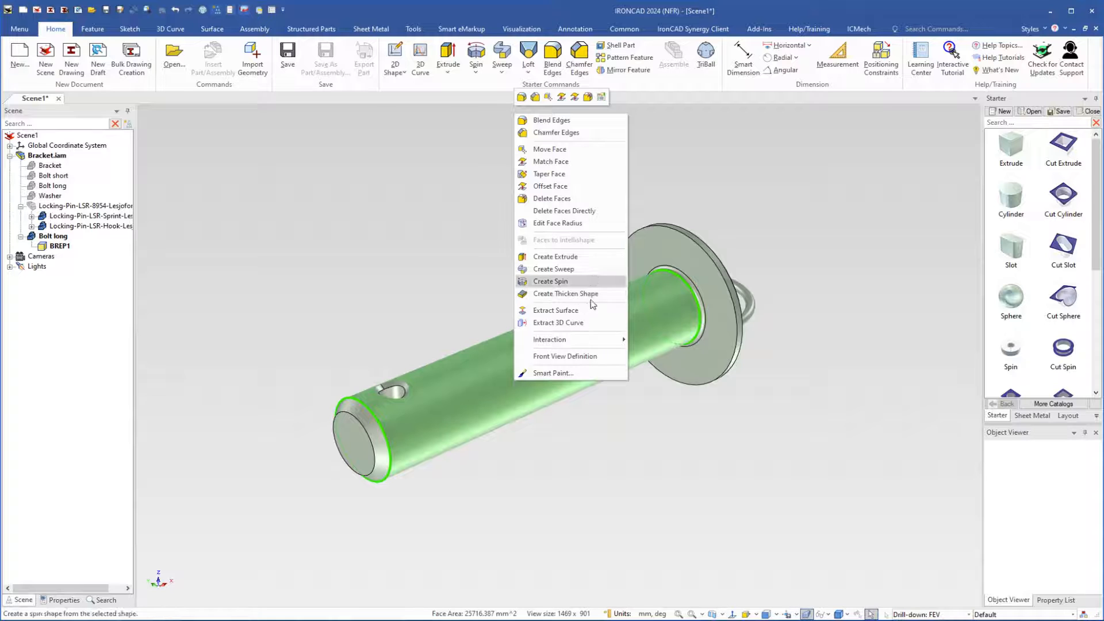
{"action": "left_click", "coordinate": [541, 224]}
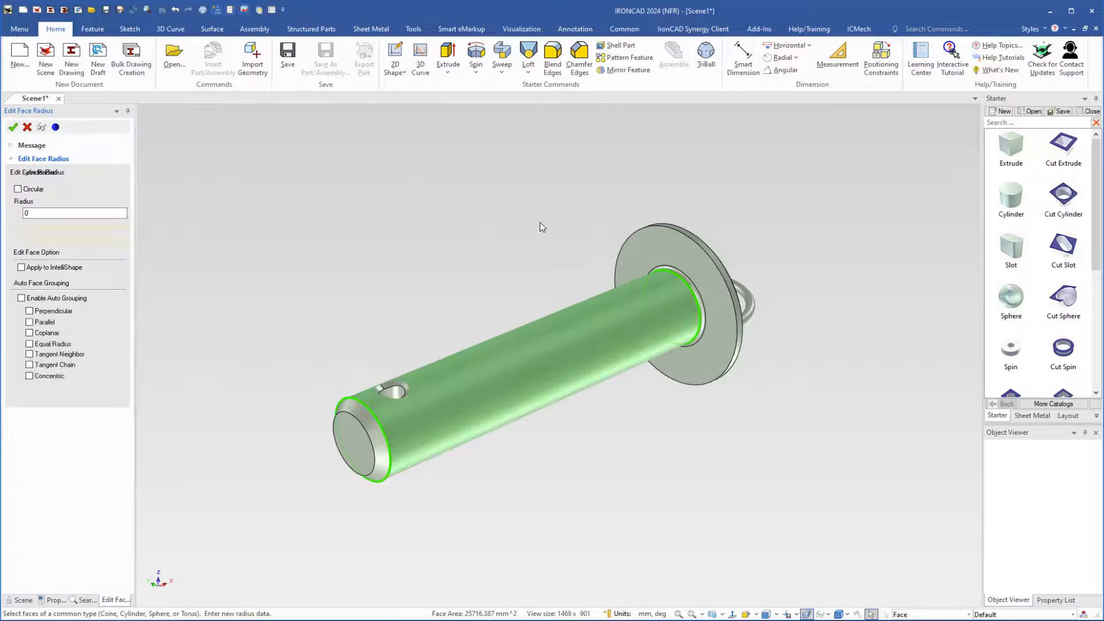
{"action": "left_click", "coordinate": [44, 215]}
{"action": "left_click", "coordinate": [43, 214]}
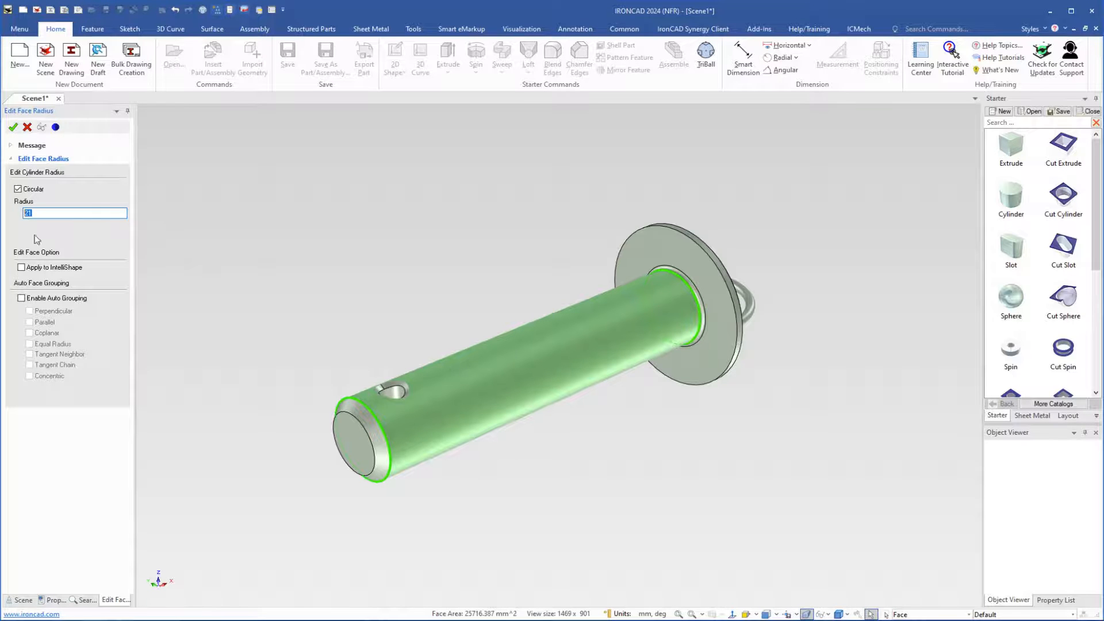
{"action": "type", "text": "25"}
{"action": "key", "text": "Return"}
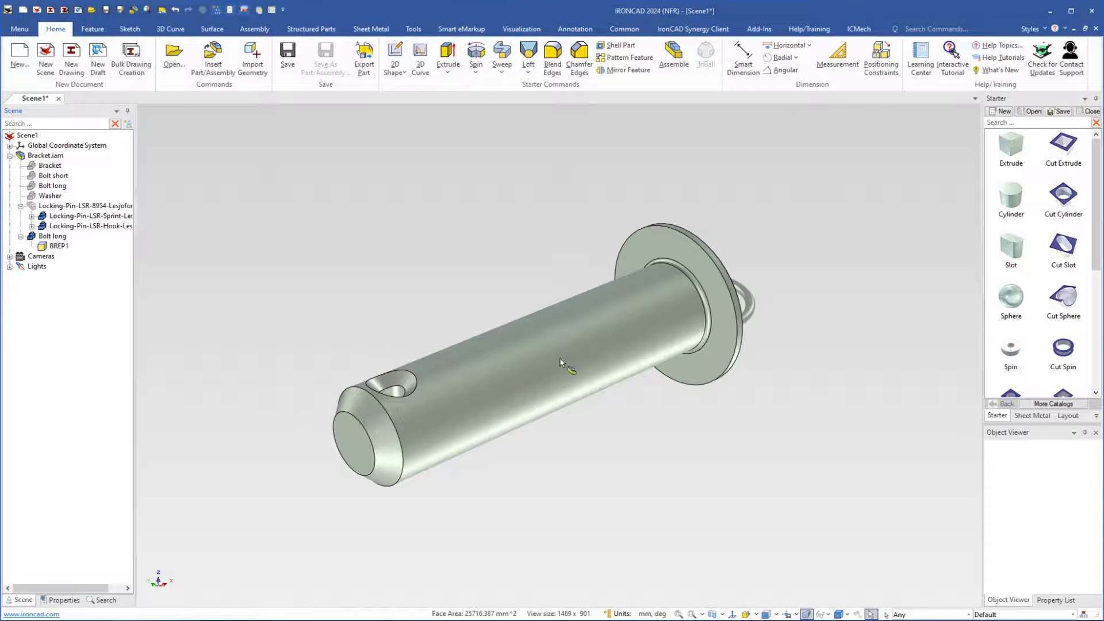
Examine the countersunk cross hole near the bolt's chamfered end and its conical face
{"action": "middle_click_drag", "start_coordinate": [587, 363], "coordinate": [612, 358]}
{"action": "scroll", "coordinate": [501, 325], "scroll_direction": "up", "scroll_amount": 5}
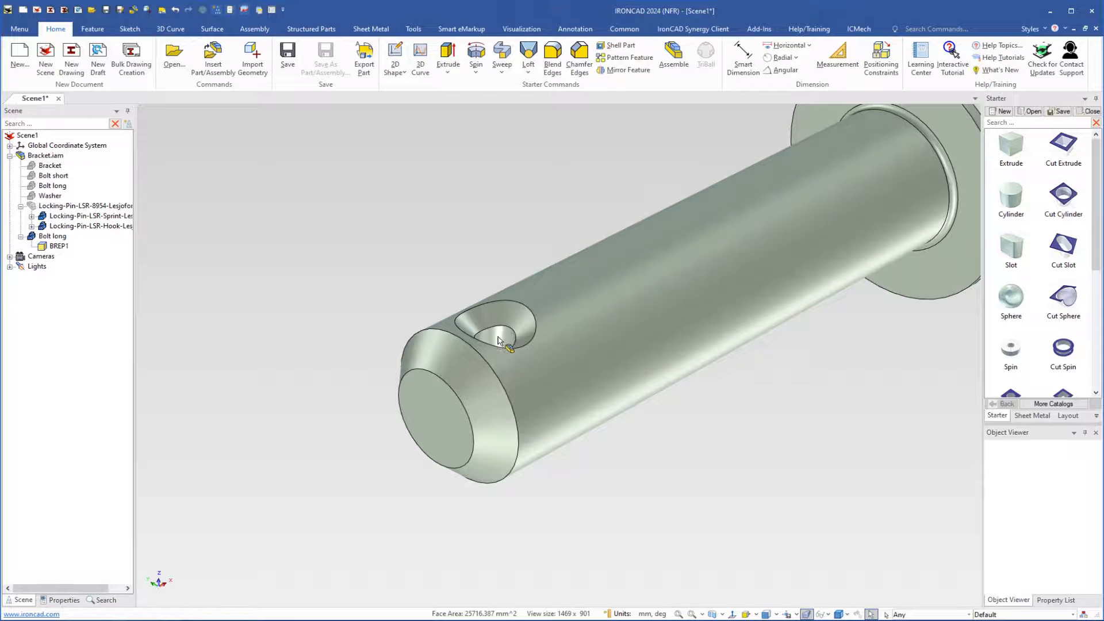
{"action": "middle_click_drag", "start_coordinate": [505, 344], "coordinate": [482, 346]}
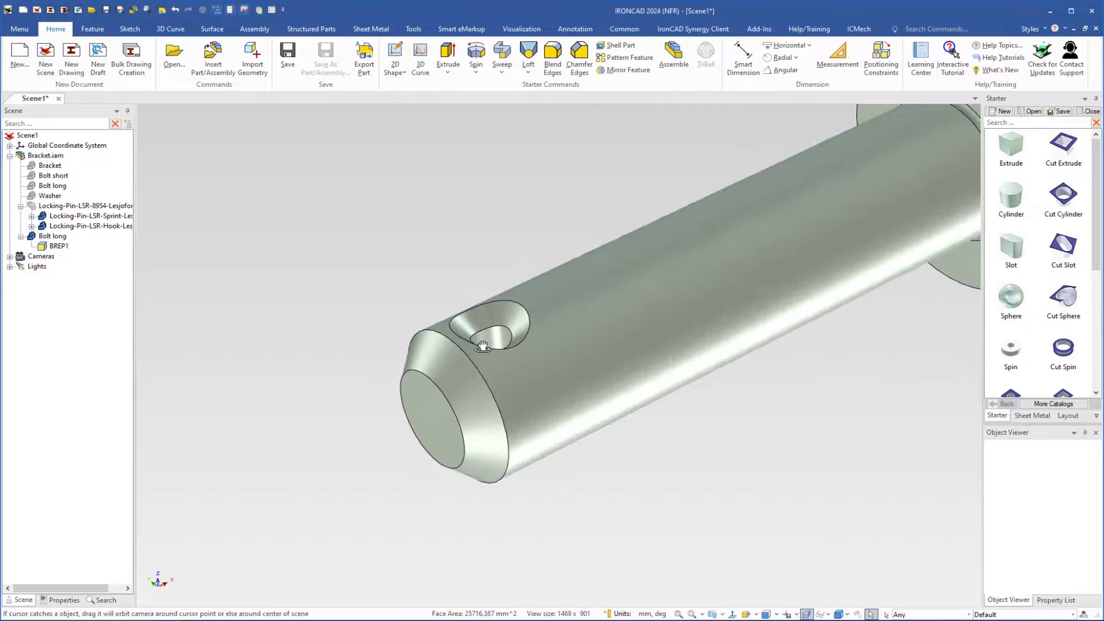
{"action": "left_click", "coordinate": [516, 316]}
{"action": "left_click", "coordinate": [513, 318]}
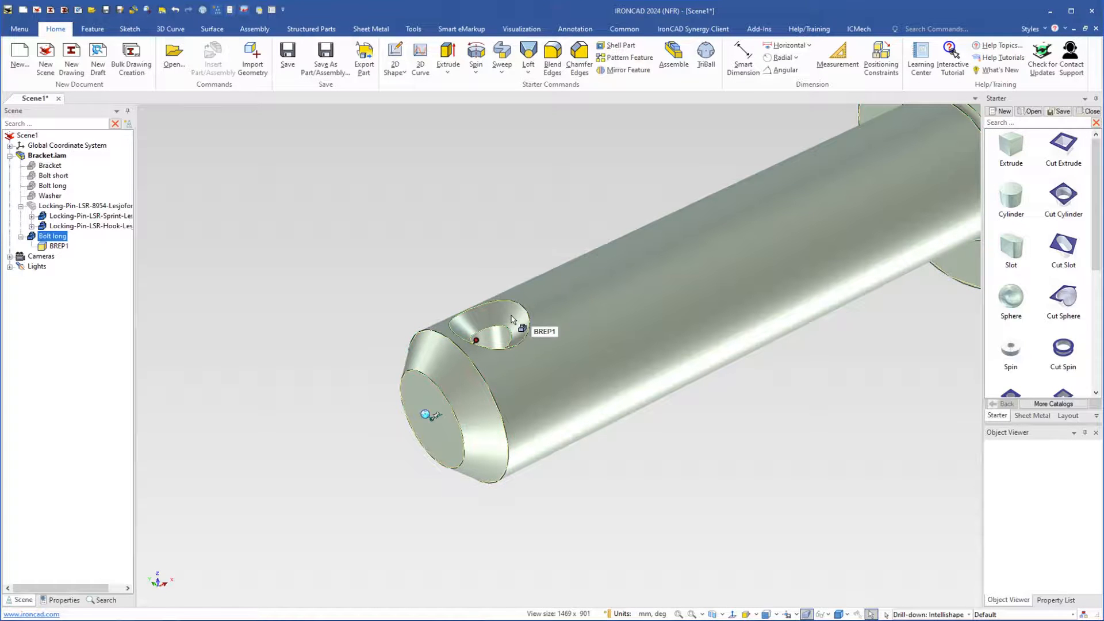
{"action": "left_click", "coordinate": [513, 318]}
{"action": "left_click", "coordinate": [506, 319]}
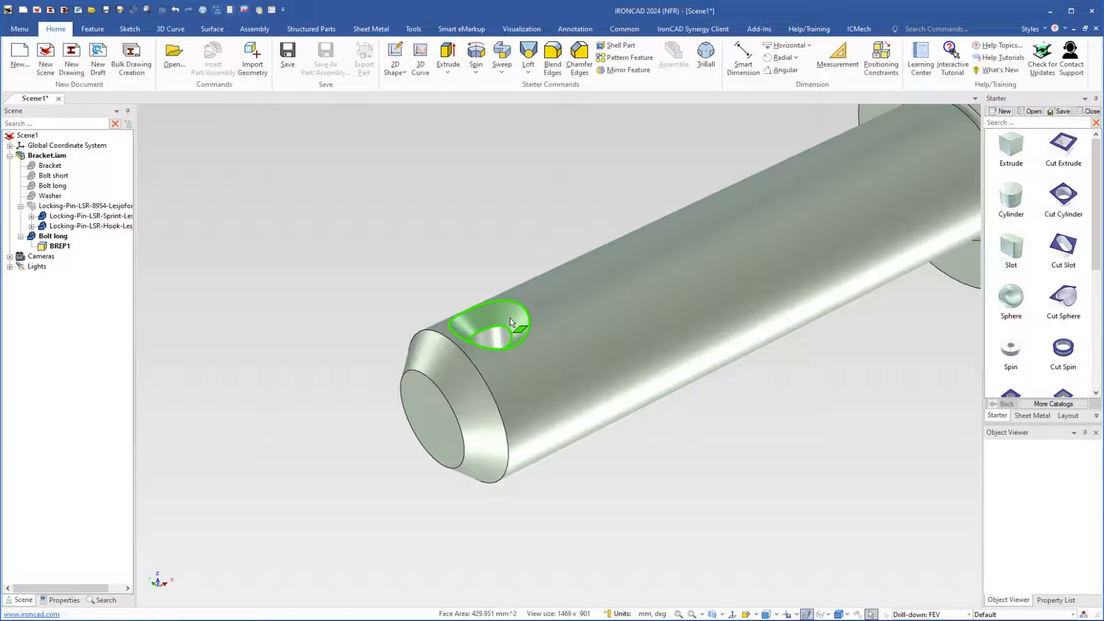
{"action": "left_click", "coordinate": [734, 433]}
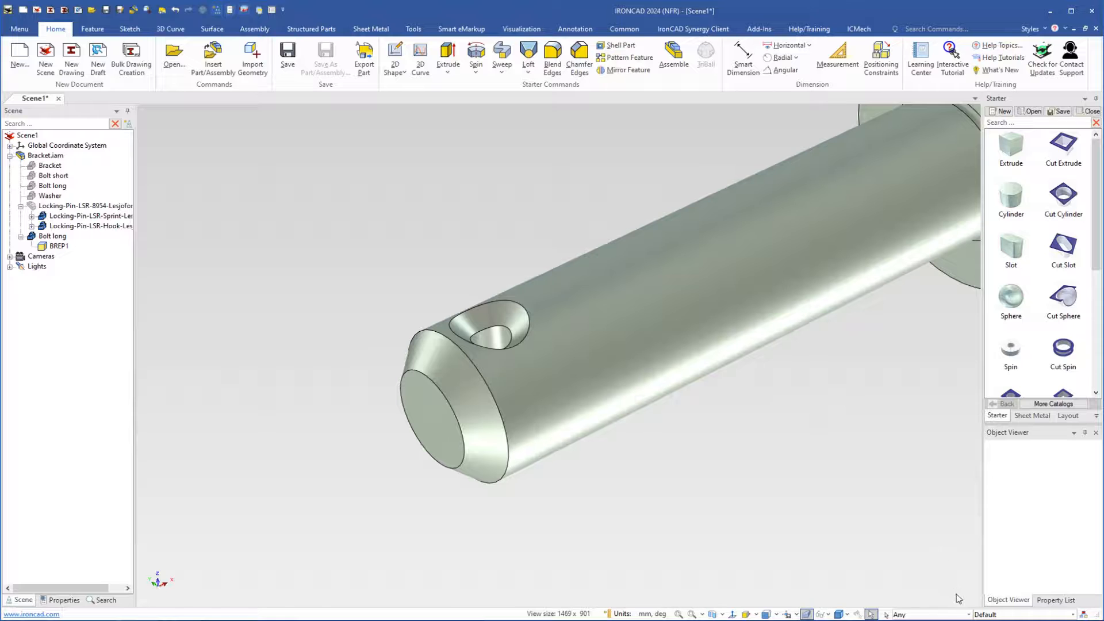
Restrict selection to faces and remove the upper conical countersink face of the cross hole with Delete Faces
{"action": "left_click", "coordinate": [968, 615]}
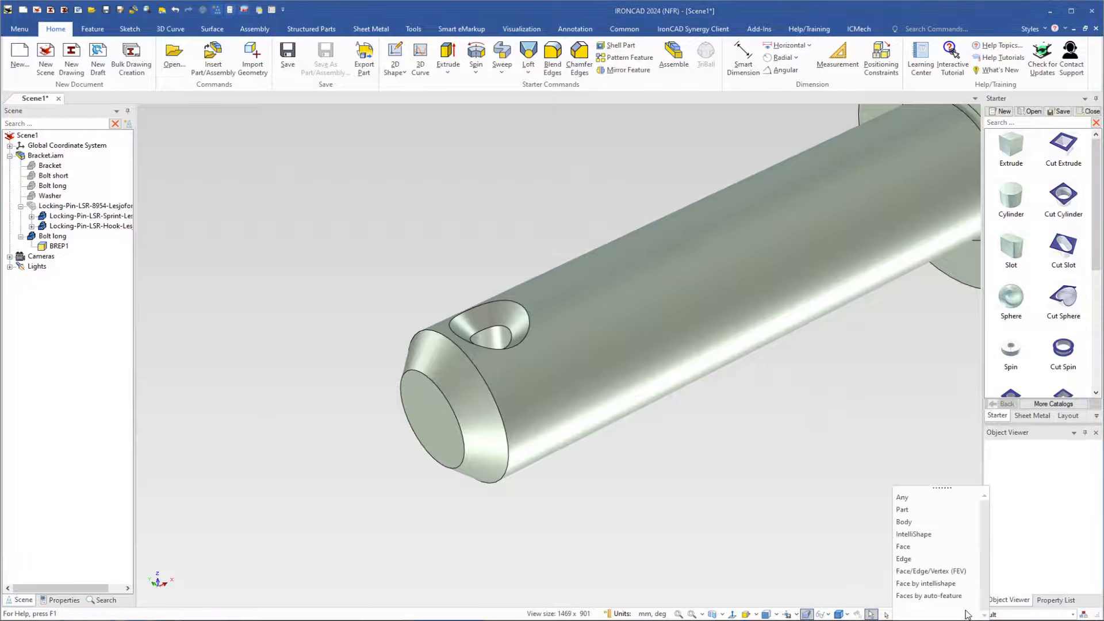
{"action": "left_click", "coordinate": [913, 551]}
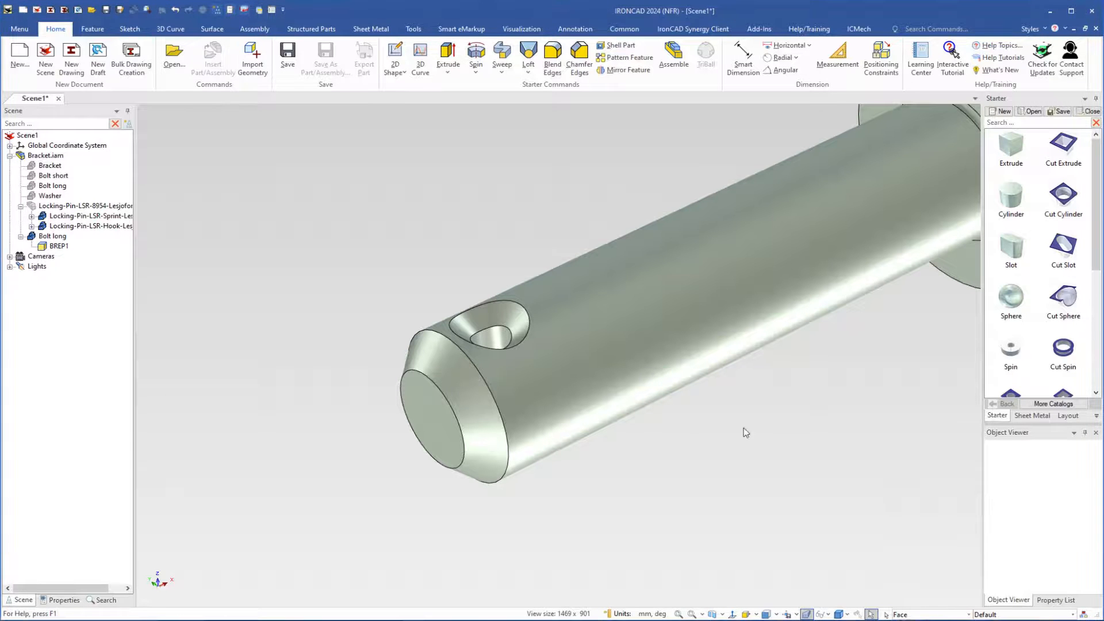
{"action": "left_click", "coordinate": [516, 317]}
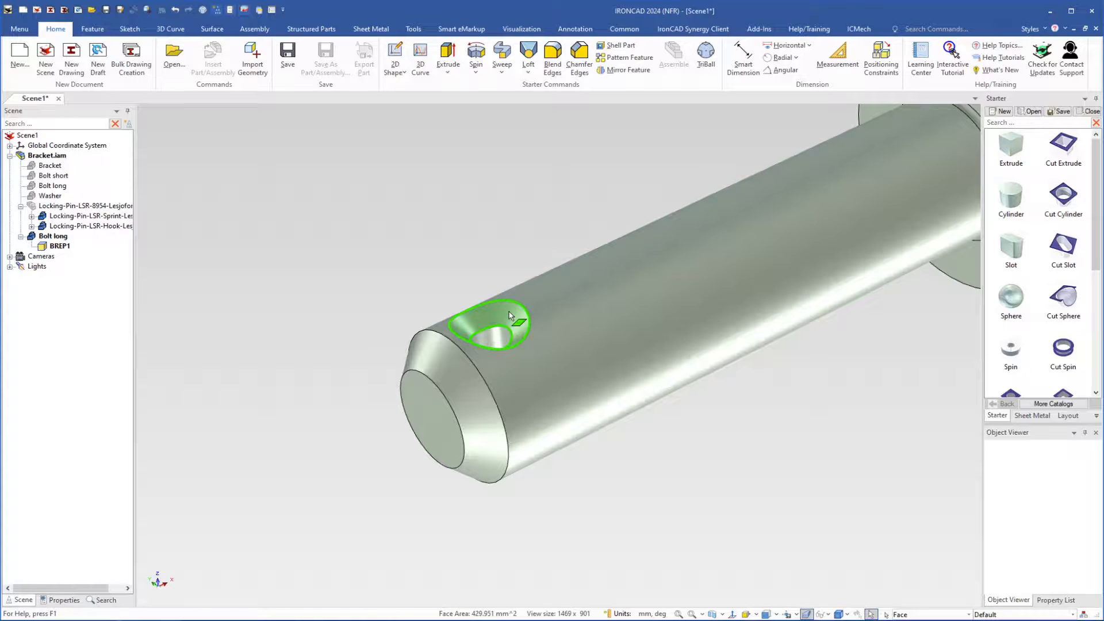
{"action": "right_click", "coordinate": [509, 315]}
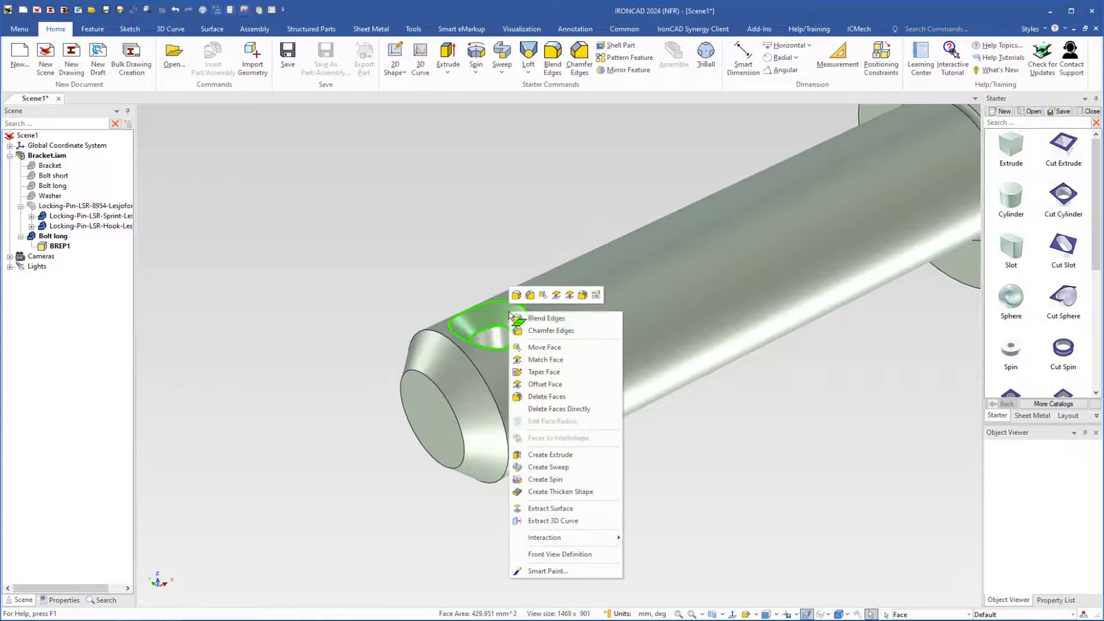
{"action": "left_click", "coordinate": [540, 397]}
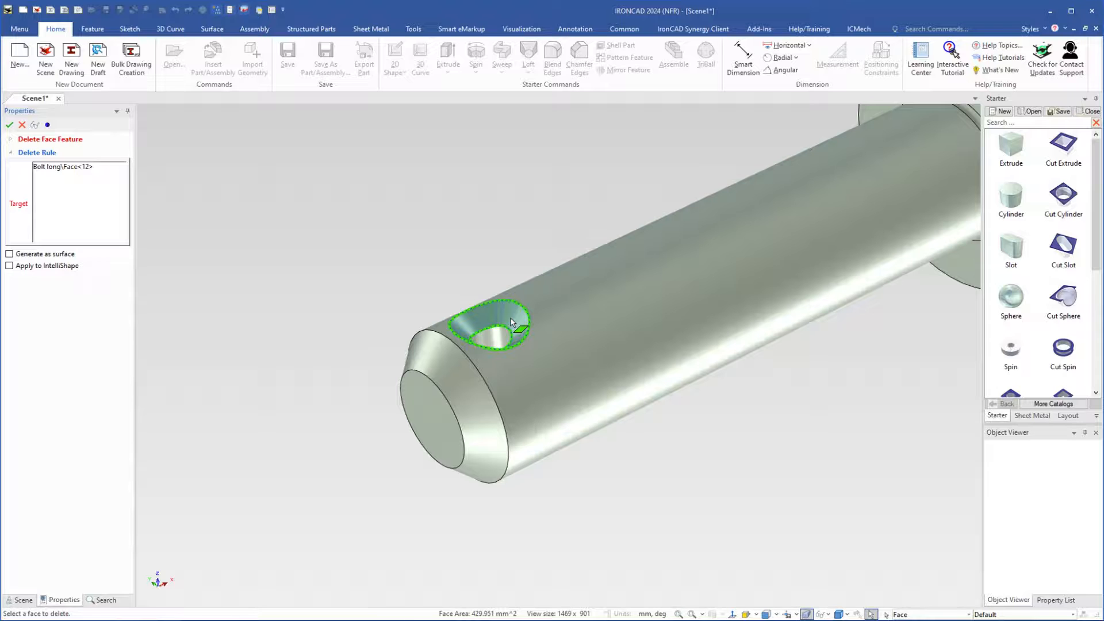
{"action": "right_click", "coordinate": [511, 320]}
{"action": "left_click", "coordinate": [525, 326]}
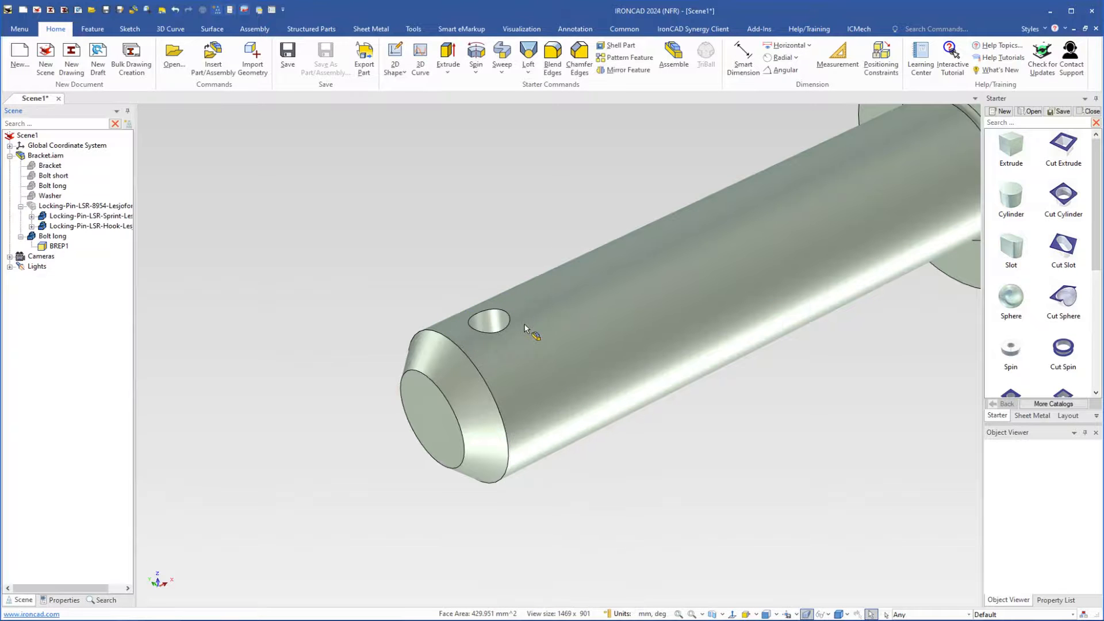
Pick the conical countersink face on the hole's opposite side from the overlapping geometry and remove it with Delete Faces Directly
{"action": "middle_click_drag", "start_coordinate": [599, 388], "coordinate": [587, 208]}
{"action": "middle_click_drag", "start_coordinate": [608, 385], "coordinate": [526, 319]}
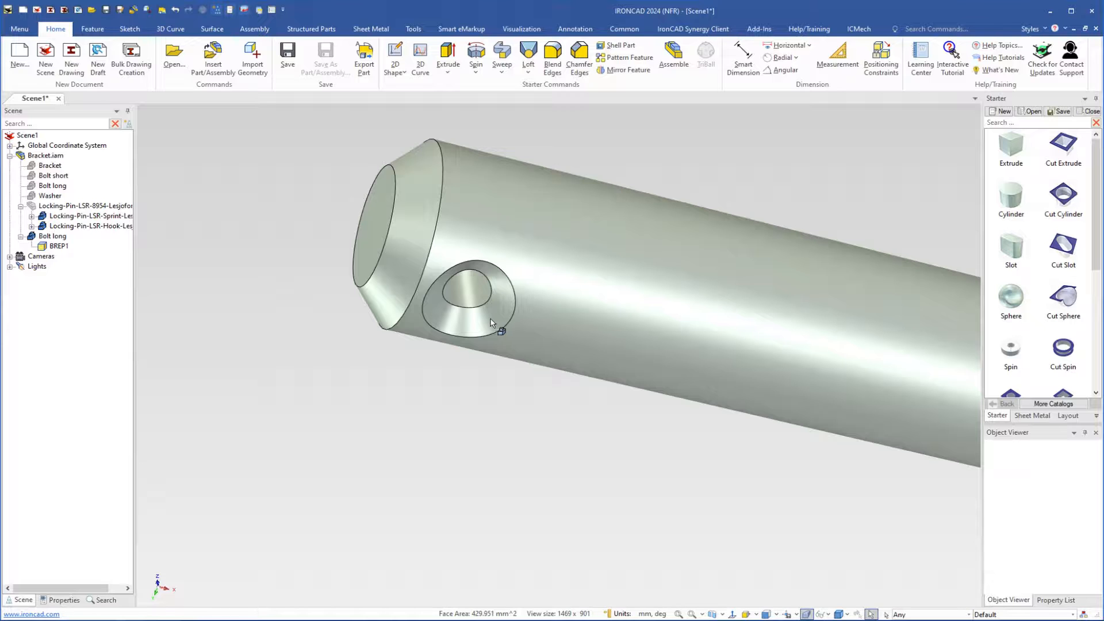
{"action": "middle_click", "coordinate": [491, 319]}
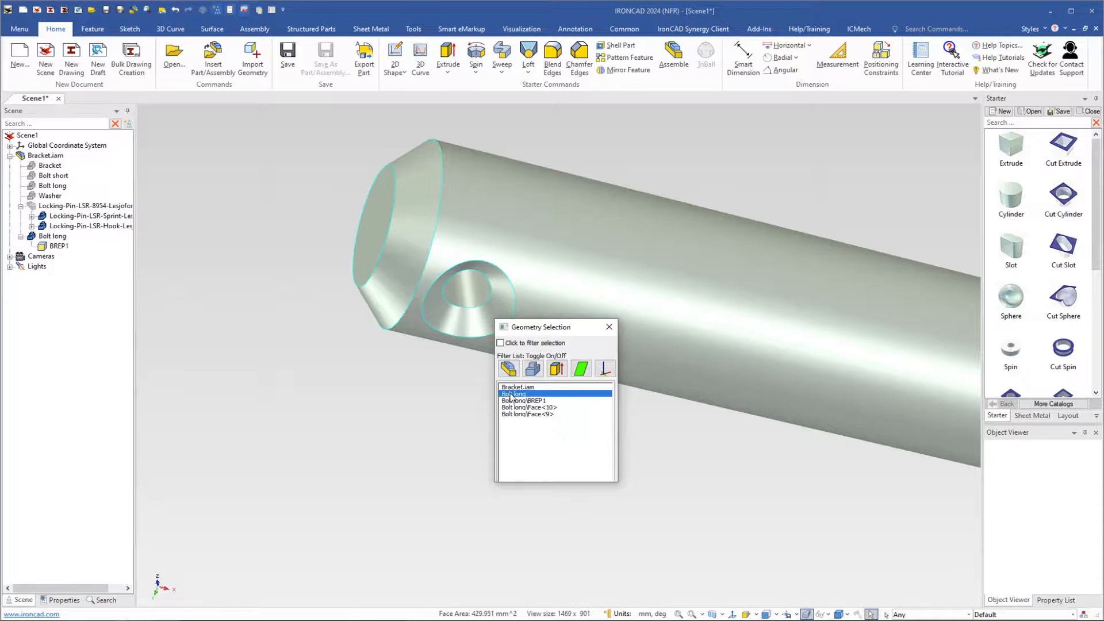
{"action": "left_click", "coordinate": [514, 414]}
{"action": "left_click", "coordinate": [523, 407]}
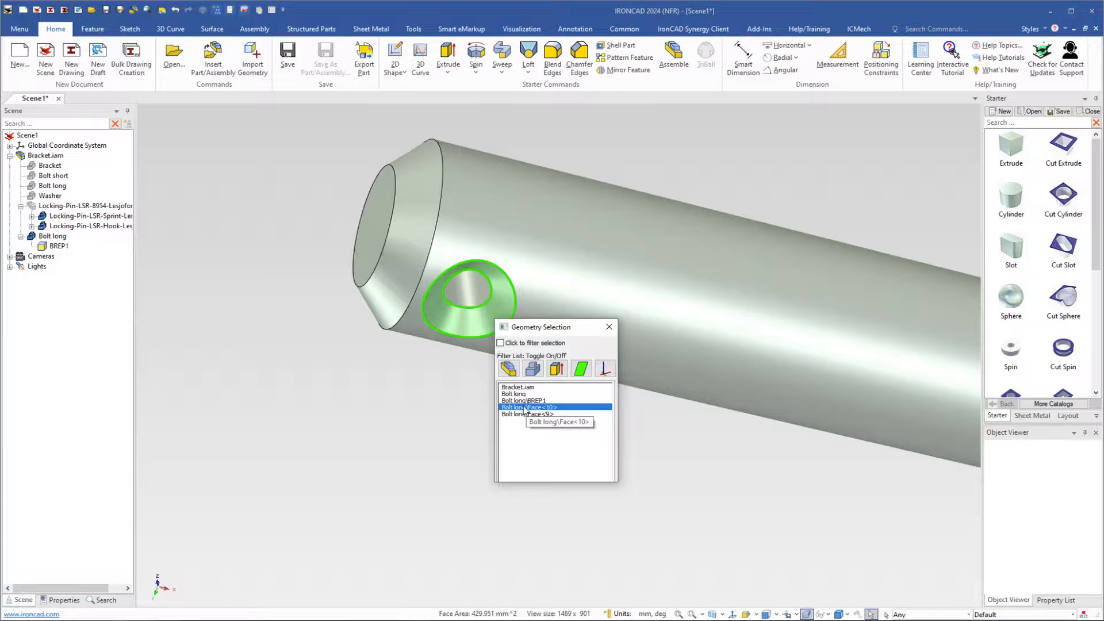
{"action": "left_click", "coordinate": [523, 409]}
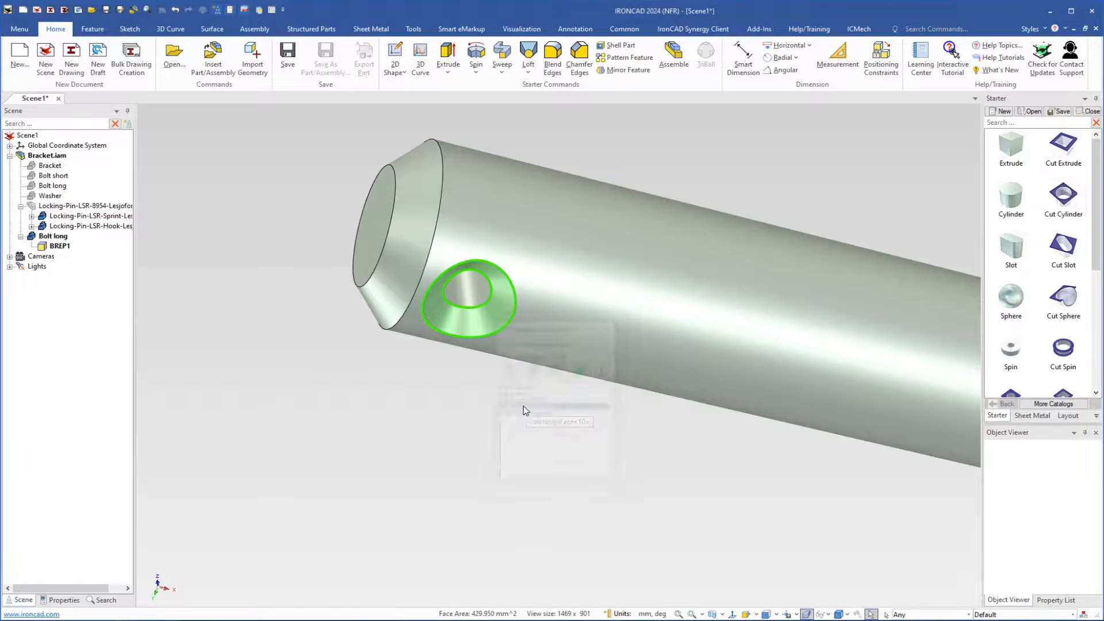
{"action": "right_click", "coordinate": [478, 321]}
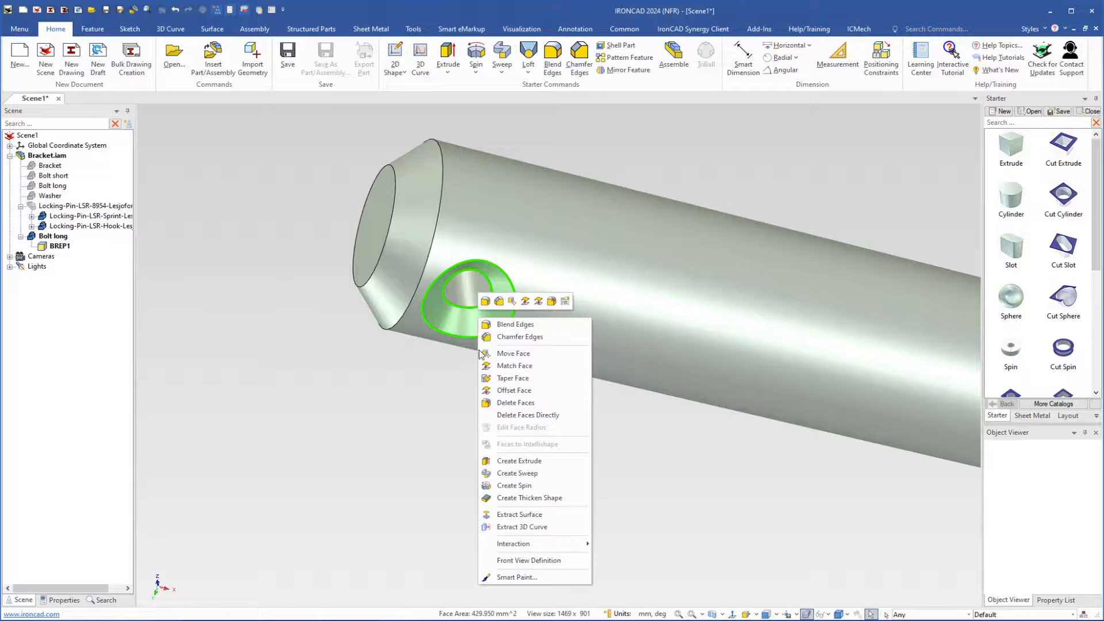
{"action": "left_click", "coordinate": [507, 416]}
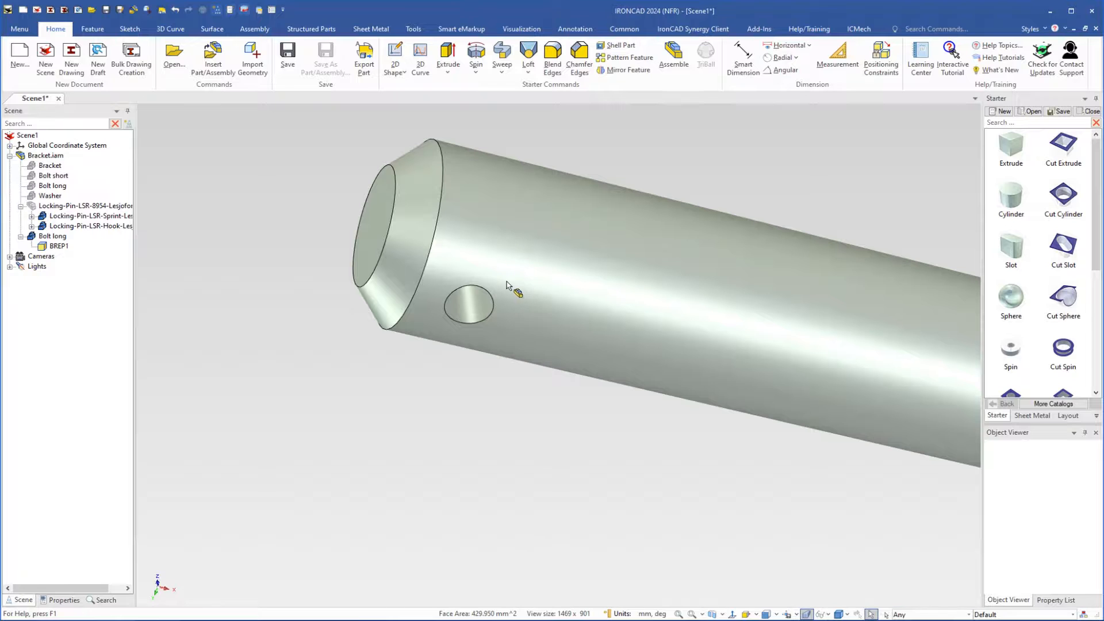
Chamfer both edges of the bolt's cross hole with a distance of 2 mm
{"action": "left_click", "coordinate": [514, 328]}
{"action": "left_click", "coordinate": [524, 310]}
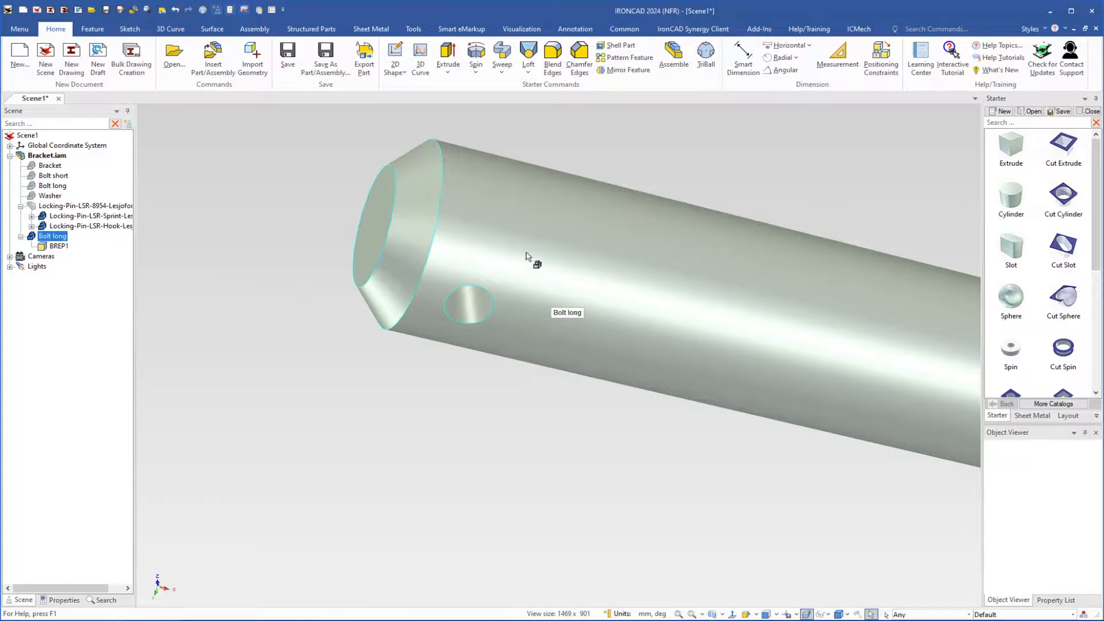
{"action": "right_click", "coordinate": [506, 307]}
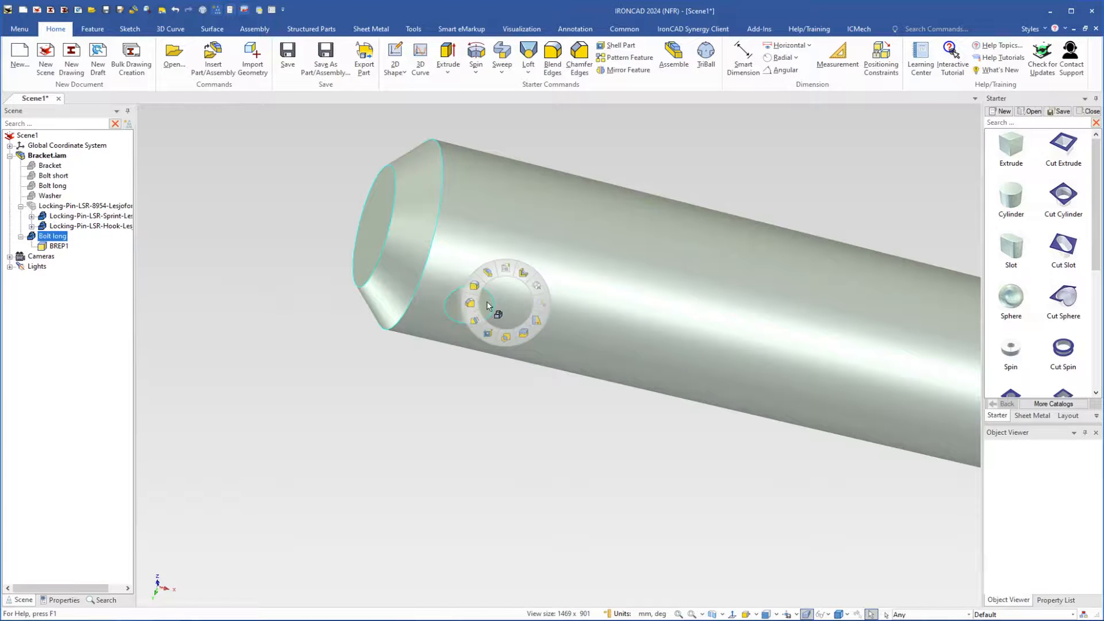
{"action": "left_click", "coordinate": [470, 307]}
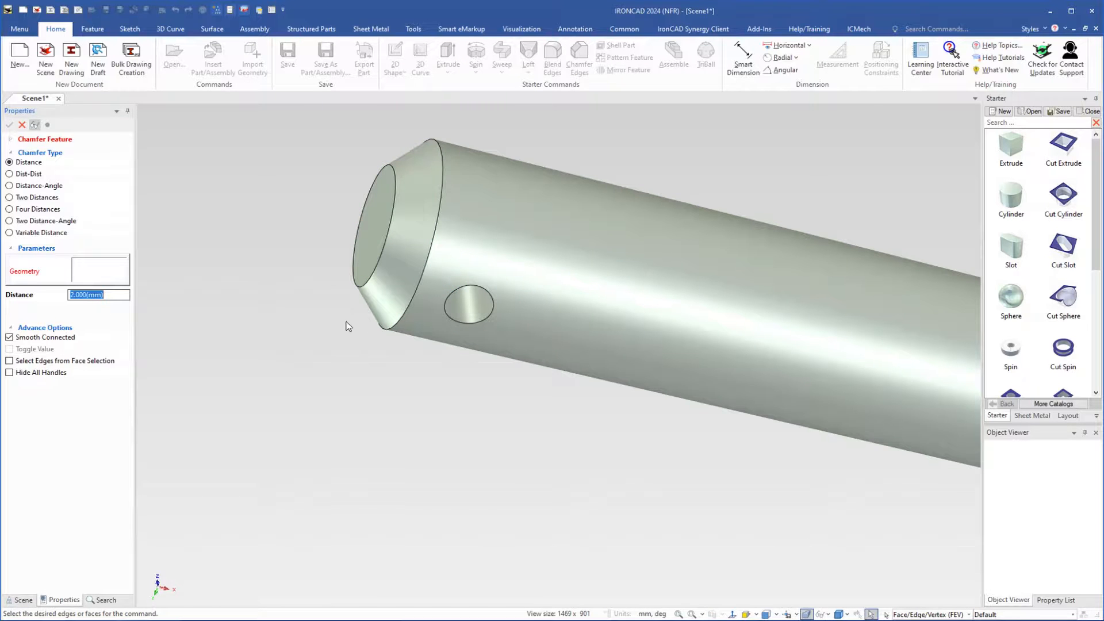
{"action": "left_click", "coordinate": [471, 325]}
{"action": "middle_click_drag", "start_coordinate": [512, 214], "coordinate": [562, 436]}
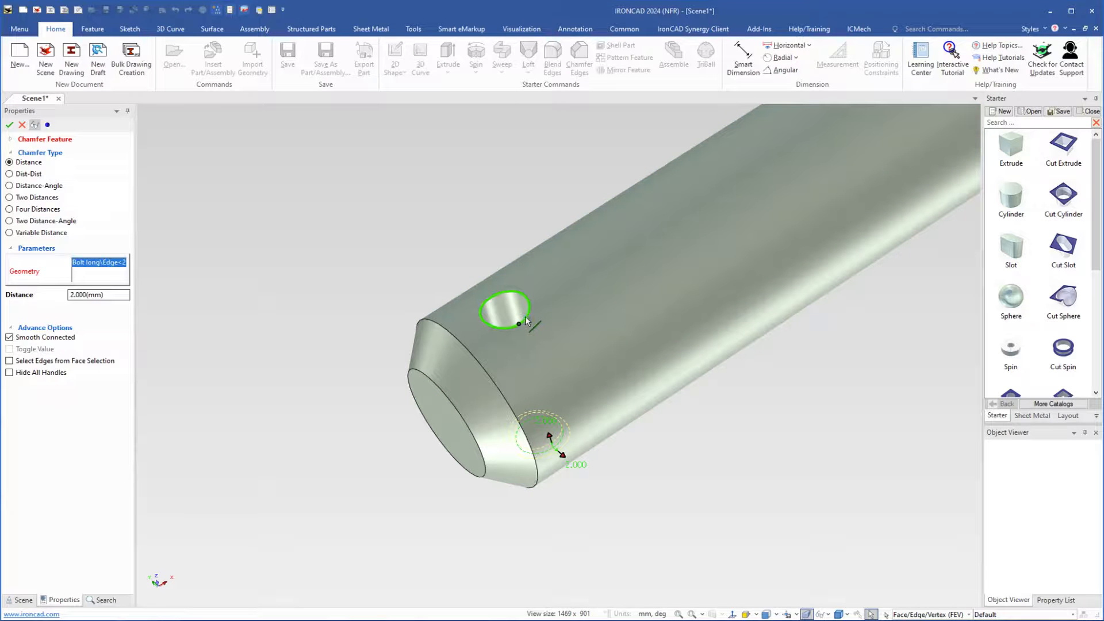
{"action": "left_click", "coordinate": [526, 320]}
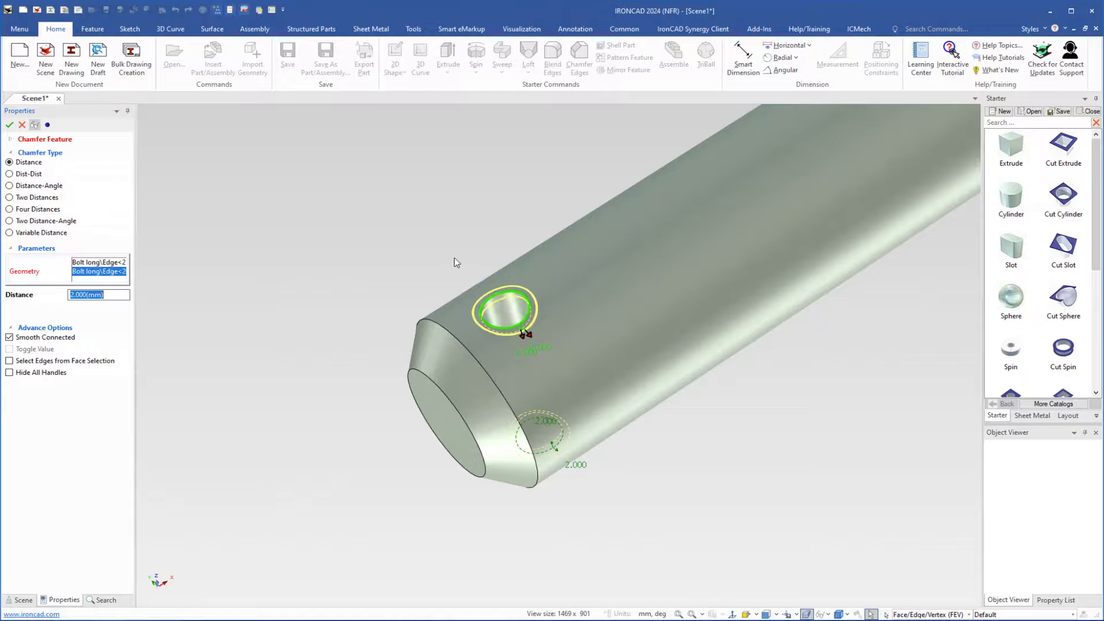
{"action": "key", "text": "Return"}
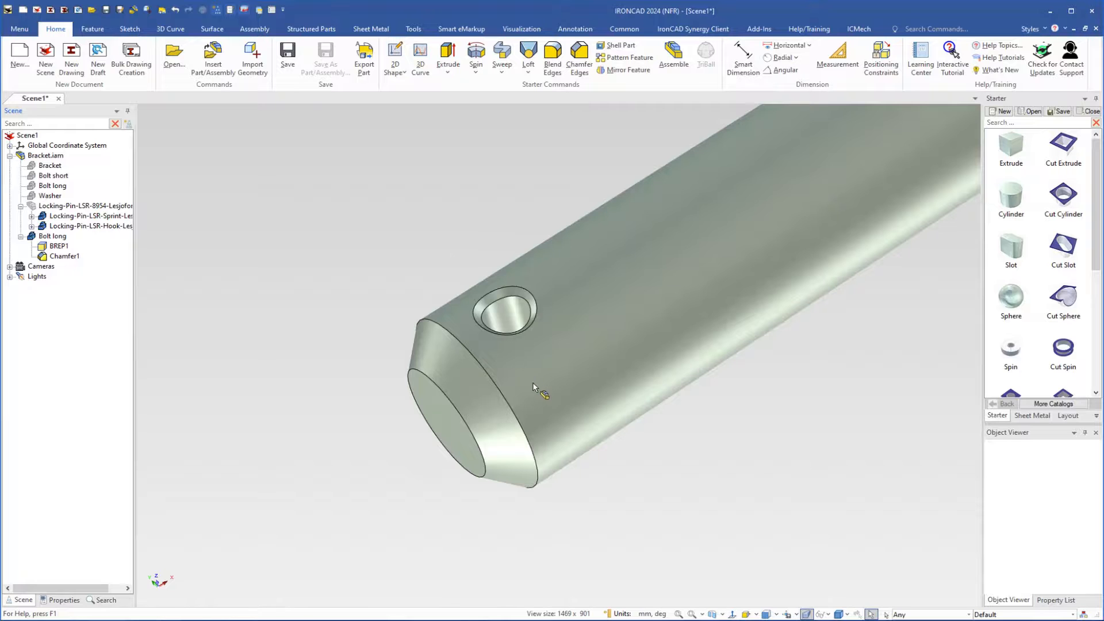
Select the bolt copy's BREP shape and examine the distance and snap options of its flange face handle
{"action": "middle_click_drag", "start_coordinate": [506, 382], "coordinate": [430, 292]}
{"action": "scroll", "coordinate": [538, 317], "scroll_direction": "down", "scroll_amount": 5}
{"action": "middle_click_drag", "start_coordinate": [532, 282], "coordinate": [551, 331], "text": "shift"}
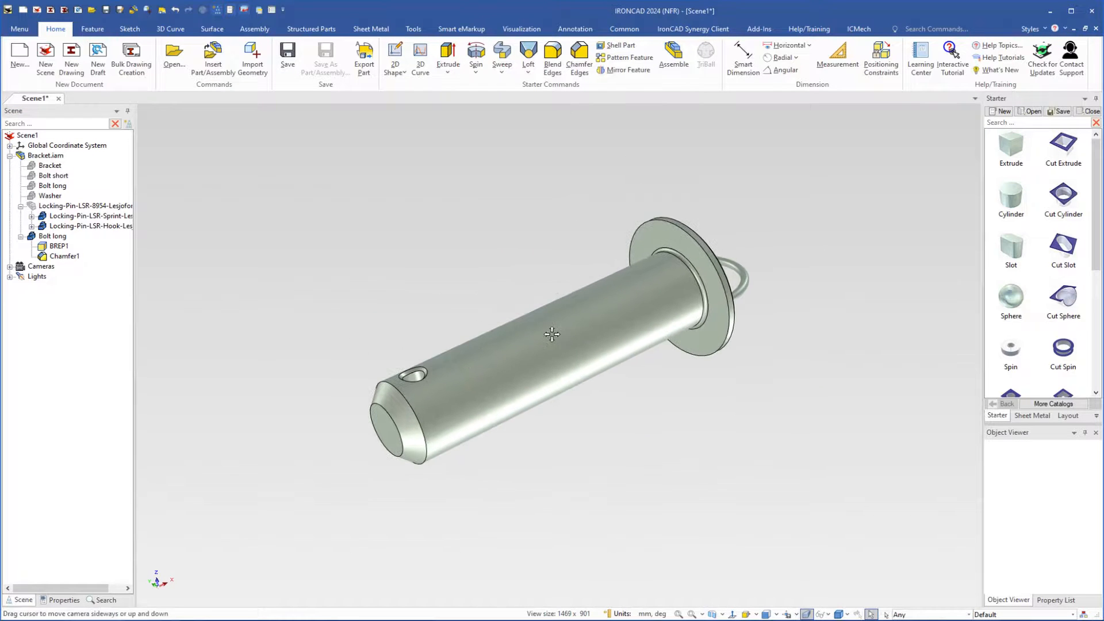
{"action": "scroll", "coordinate": [641, 297], "scroll_direction": "up", "scroll_amount": 2}
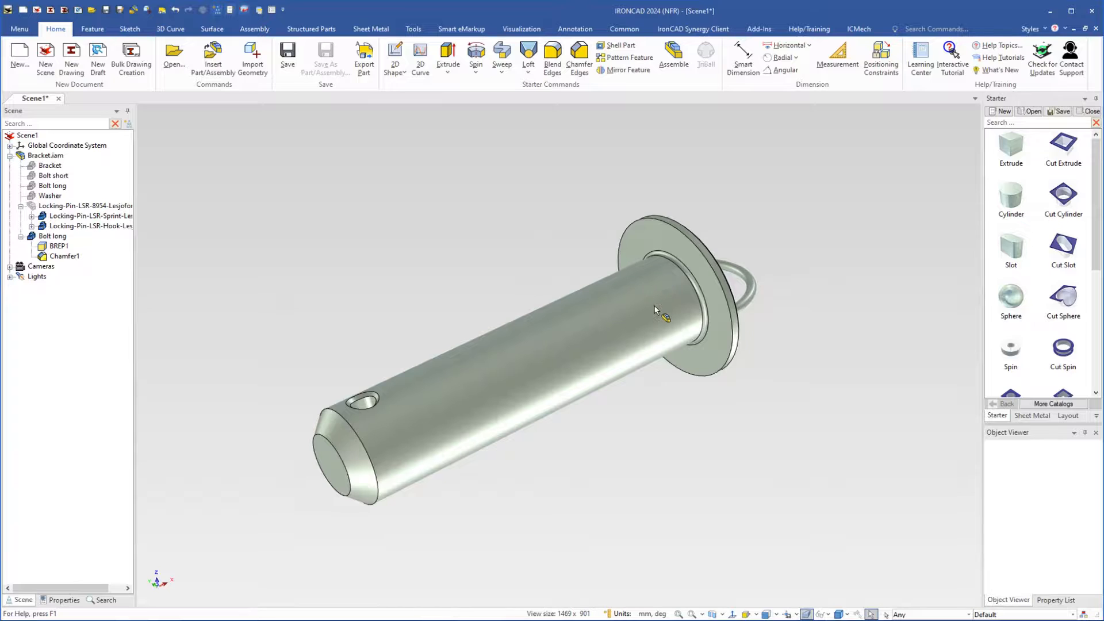
{"action": "left_click", "coordinate": [657, 309]}
{"action": "left_click", "coordinate": [647, 303]}
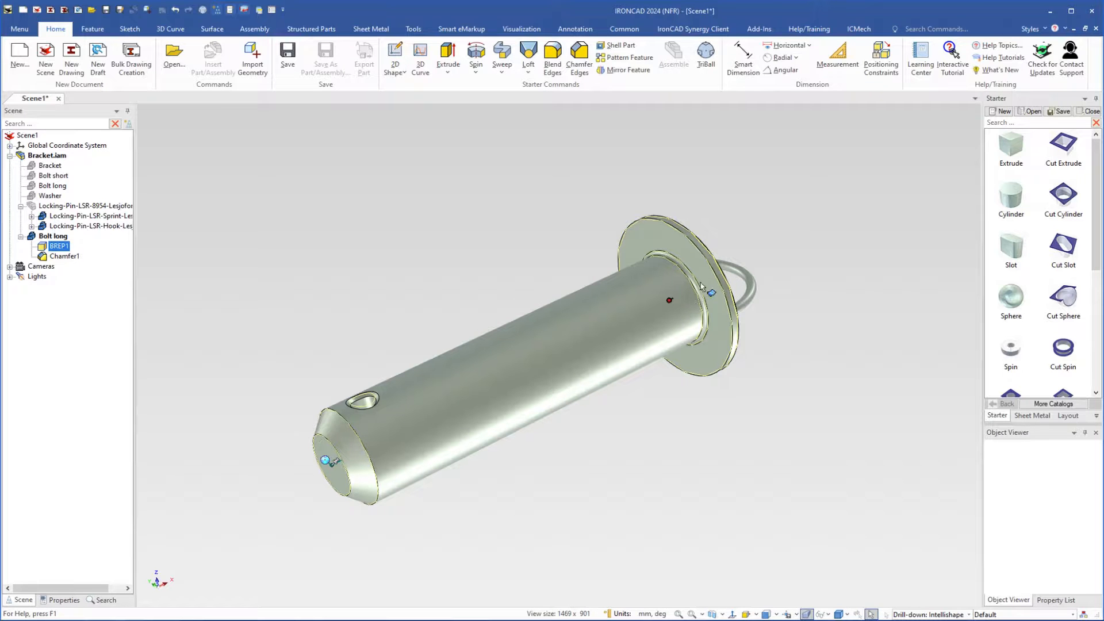
{"action": "scroll", "coordinate": [688, 293], "scroll_direction": "up", "scroll_amount": 3}
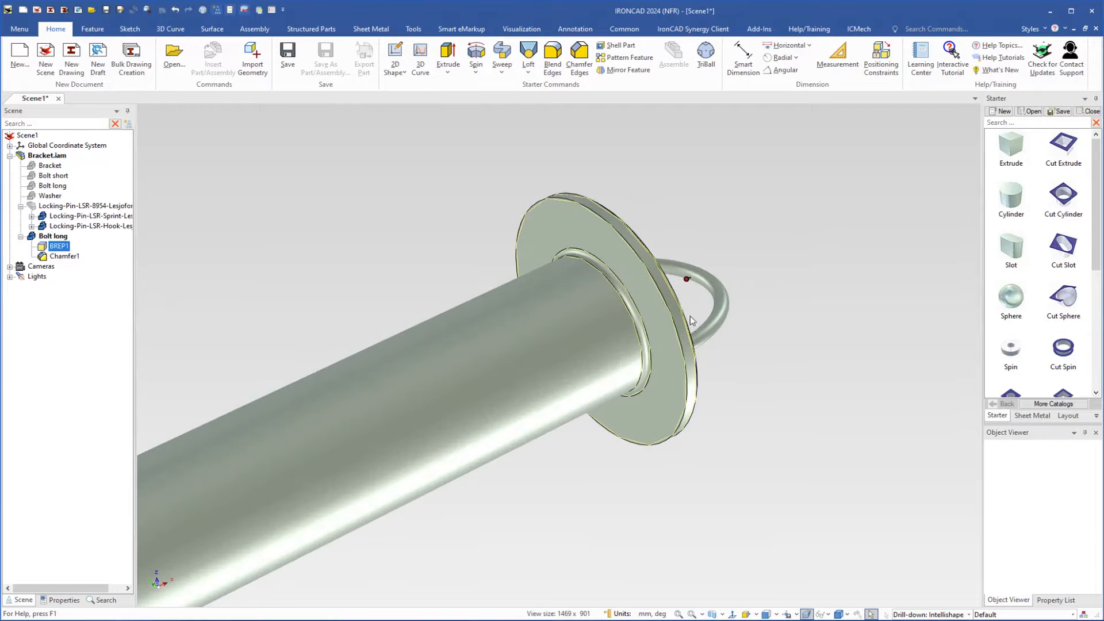
{"action": "scroll", "coordinate": [610, 322], "scroll_direction": "down", "scroll_amount": 1}
{"action": "scroll", "coordinate": [601, 323], "scroll_direction": "up", "scroll_amount": 1}
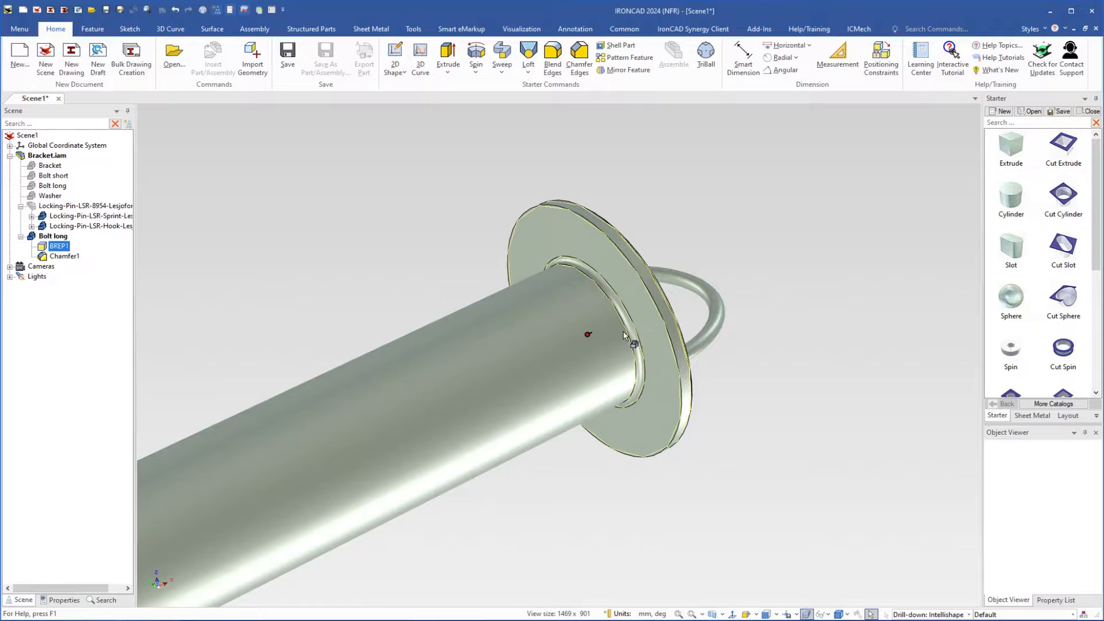
{"action": "right_click", "coordinate": [592, 333]}
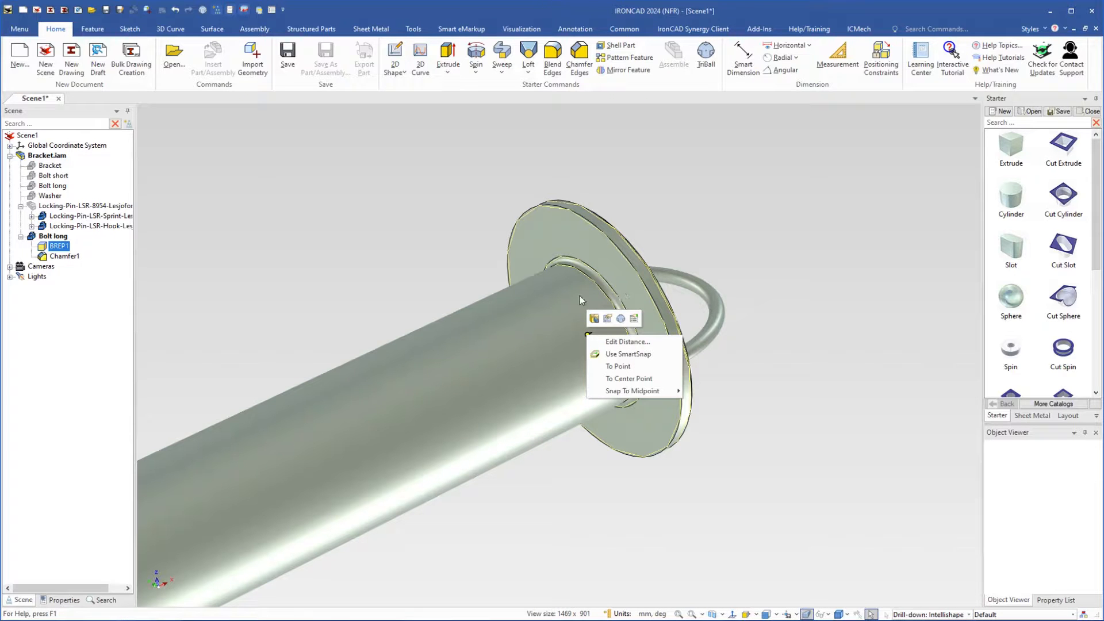
{"action": "left_click", "coordinate": [456, 226]}
Try to thicken the bolt's flange by stretching its shaft-side face along the shaft, and undo the change
{"action": "left_click", "coordinate": [631, 298]}
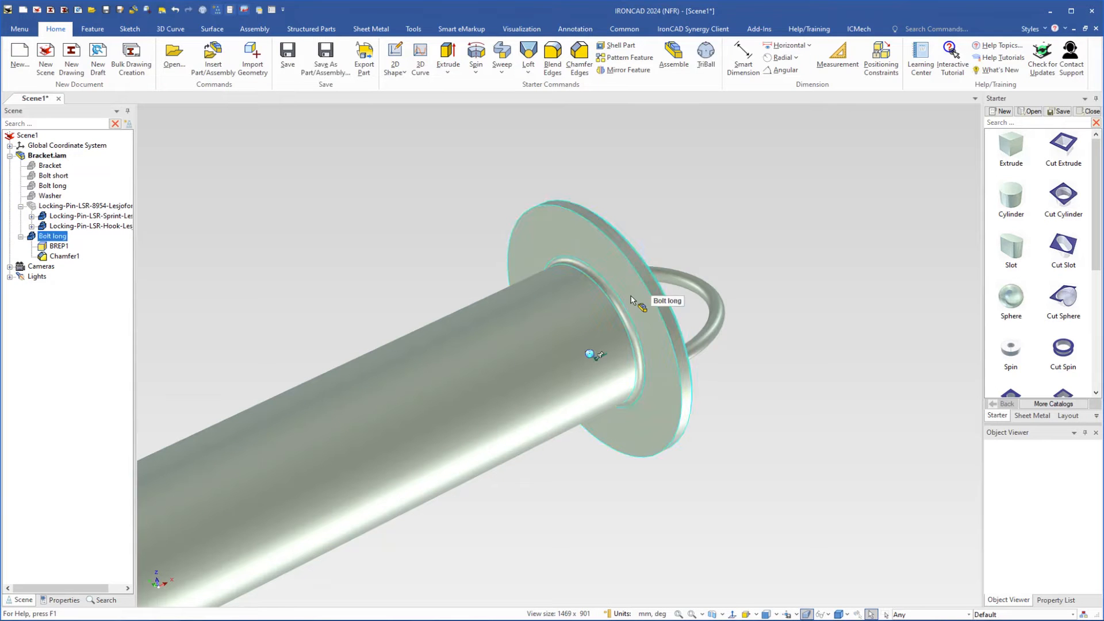
{"action": "left_click", "coordinate": [632, 299]}
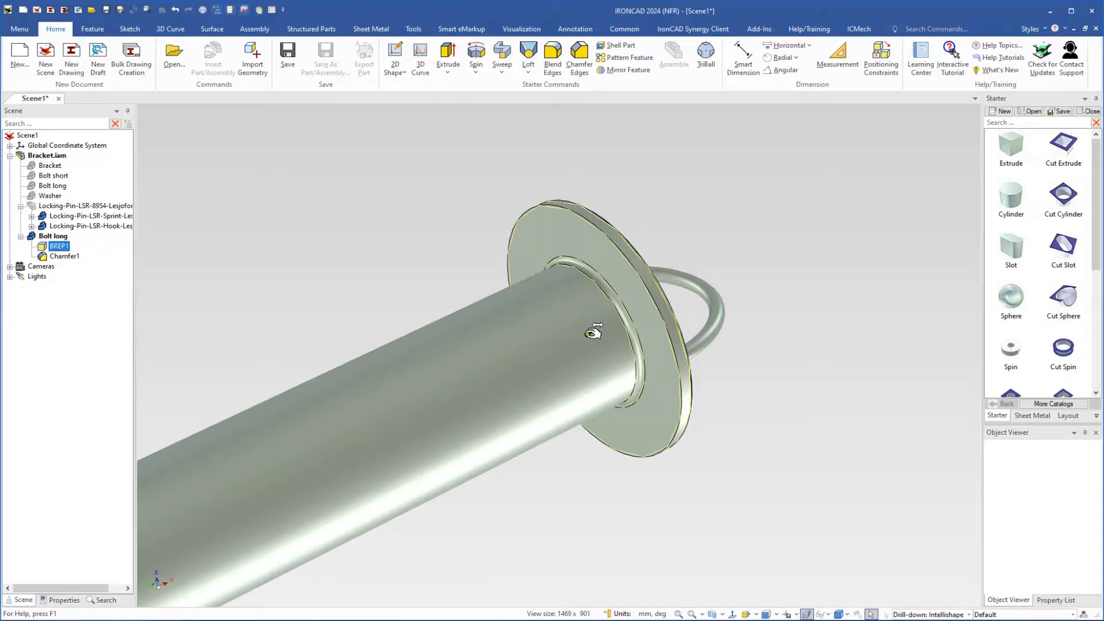
{"action": "left_click_drag", "start_coordinate": [593, 333], "coordinate": [499, 346]}
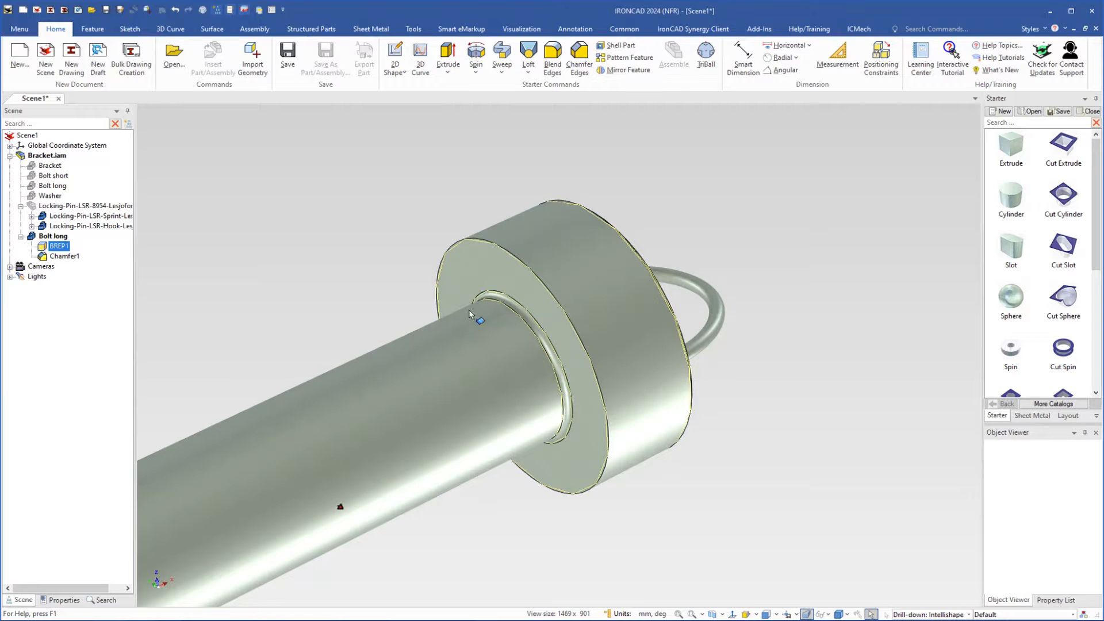
{"action": "scroll", "coordinate": [468, 311], "scroll_direction": "down", "scroll_amount": 3}
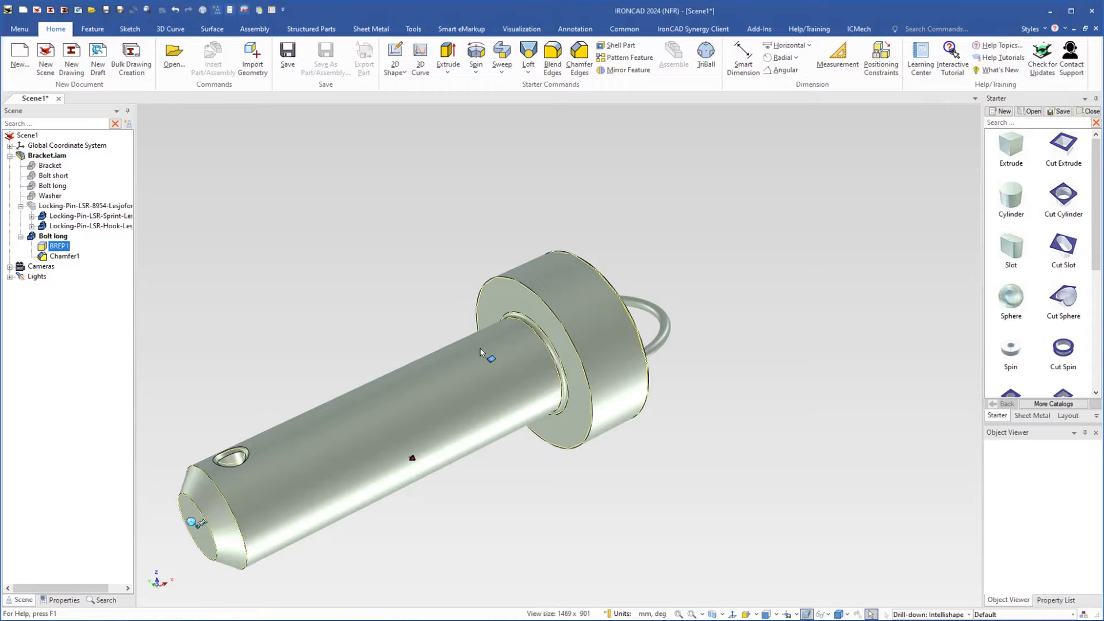
{"action": "left_click", "coordinate": [176, 10]}
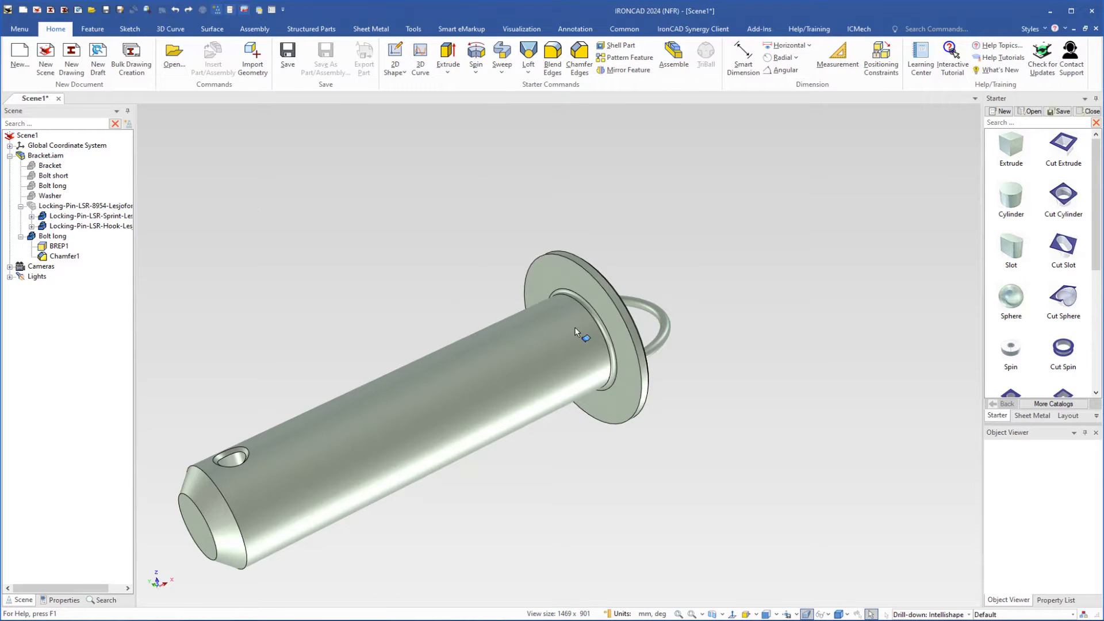
Restrict selection to faces and convert the rounded face between shaft and flange with Faces to Intellishape
{"action": "scroll", "coordinate": [577, 328], "scroll_direction": "up", "scroll_amount": 2}
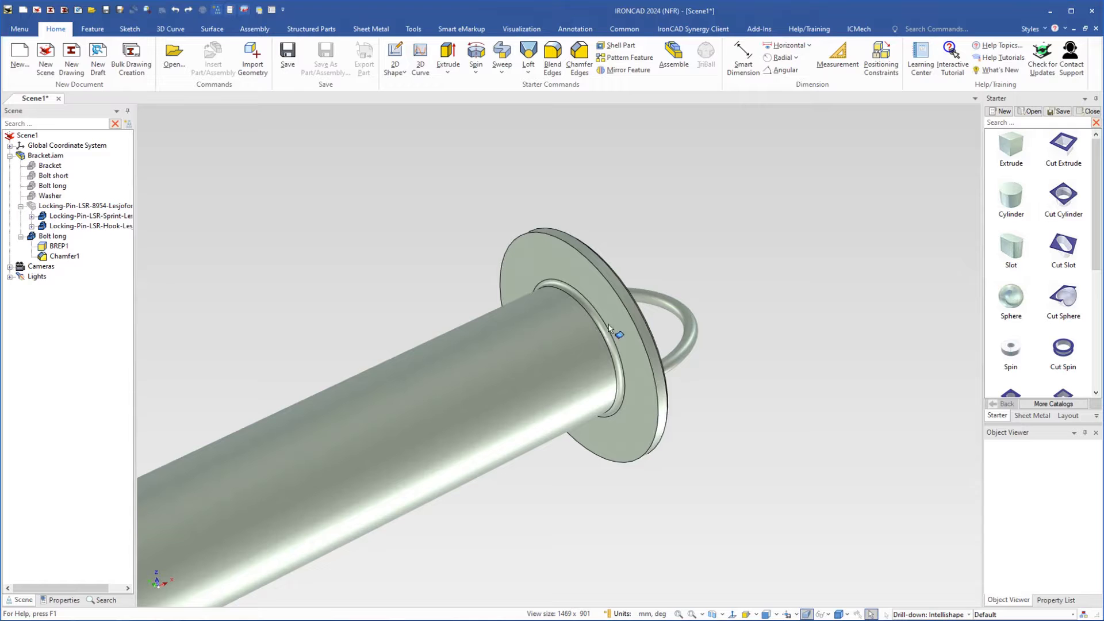
{"action": "scroll", "coordinate": [603, 331], "scroll_direction": "up", "scroll_amount": 1}
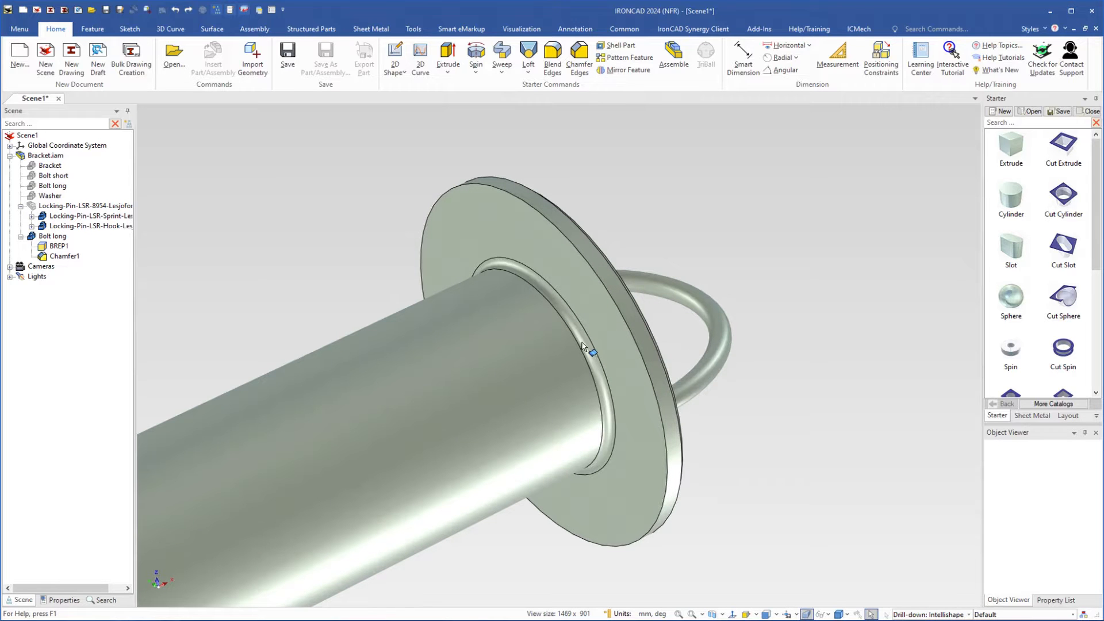
{"action": "left_click", "coordinate": [969, 614]}
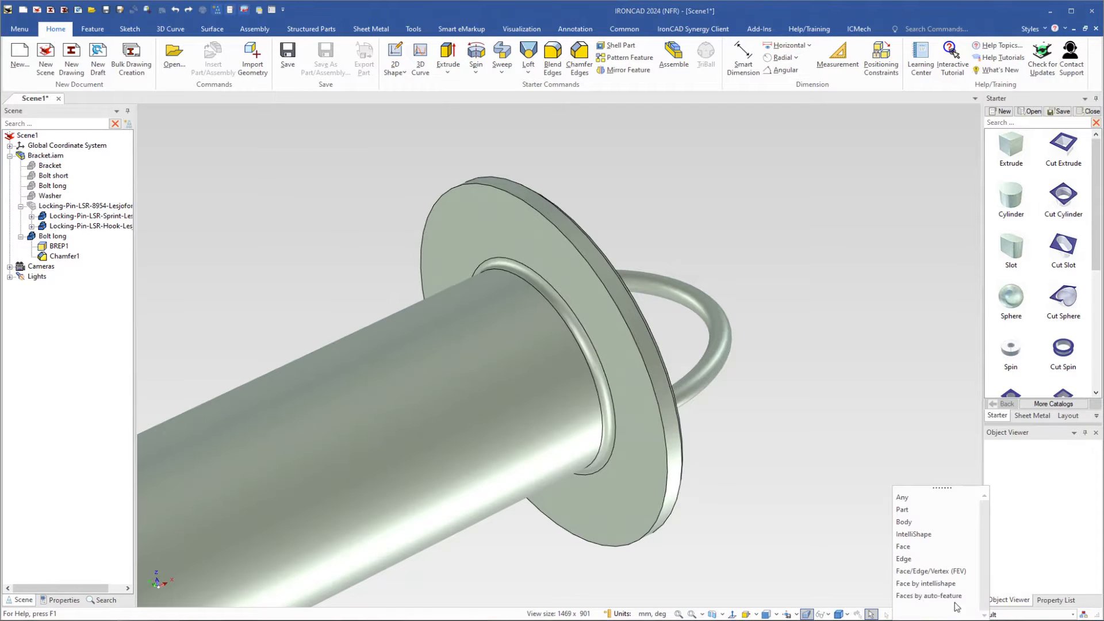
{"action": "left_click", "coordinate": [902, 547]}
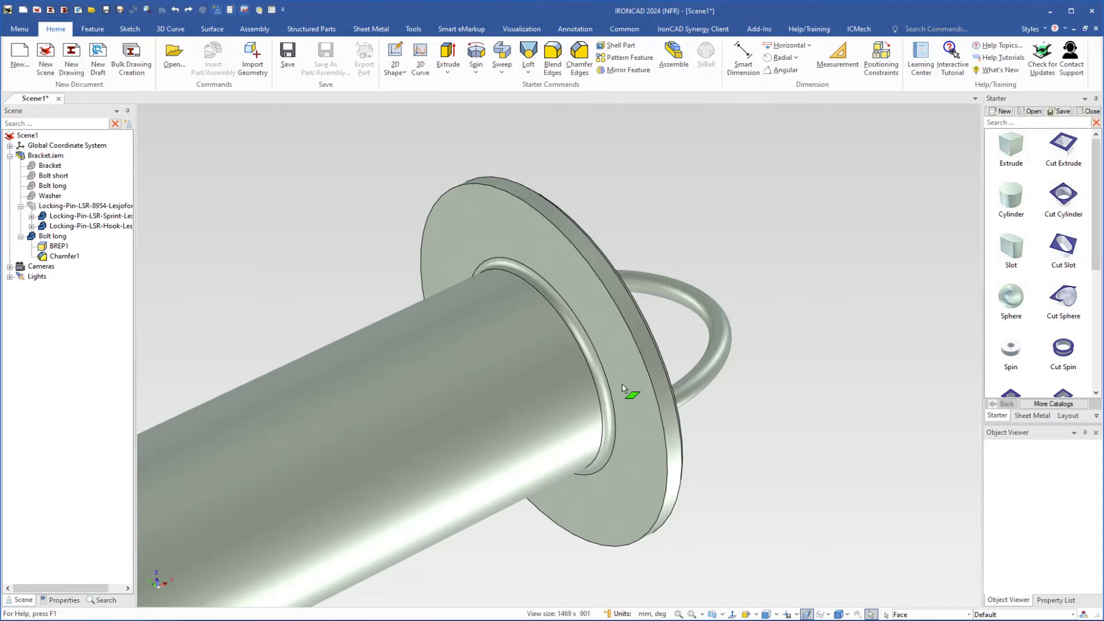
{"action": "left_click", "coordinate": [569, 326]}
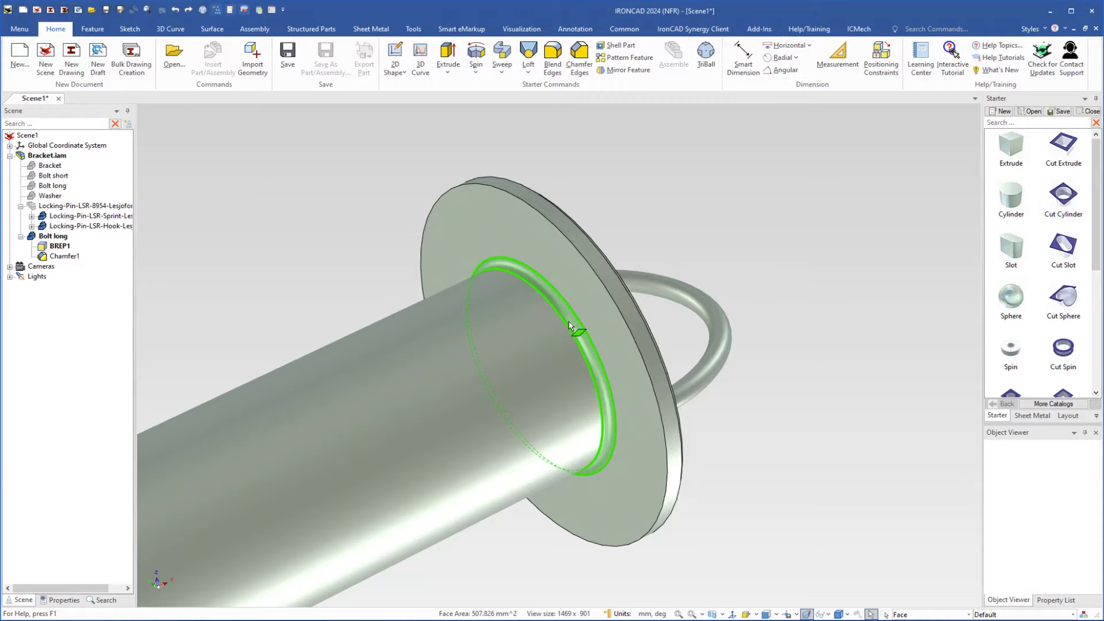
{"action": "right_click", "coordinate": [572, 325]}
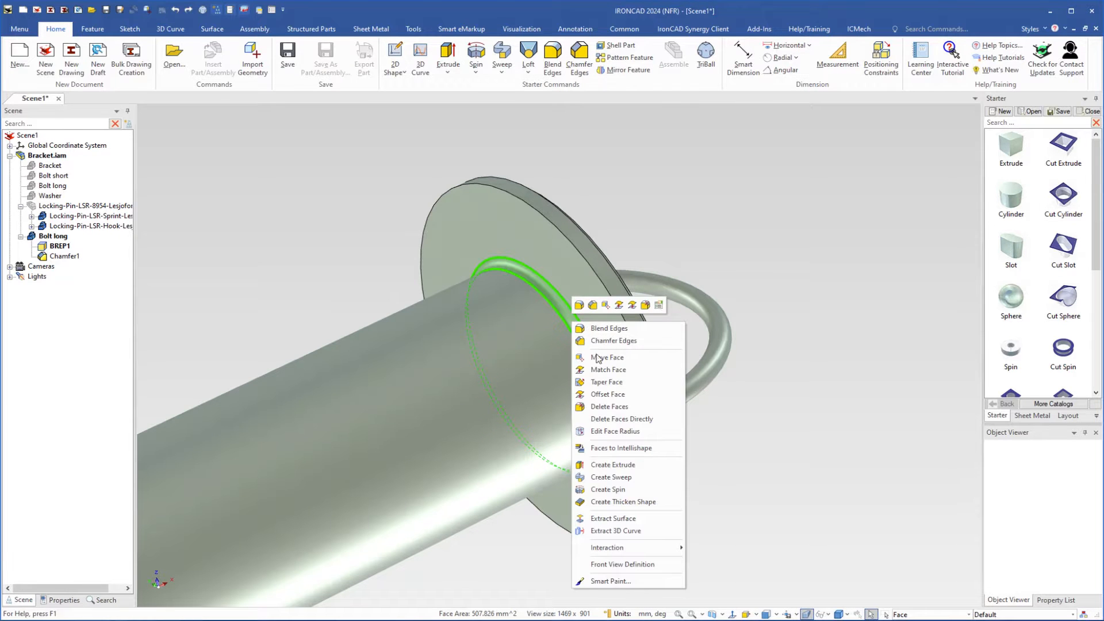
{"action": "left_click", "coordinate": [610, 452]}
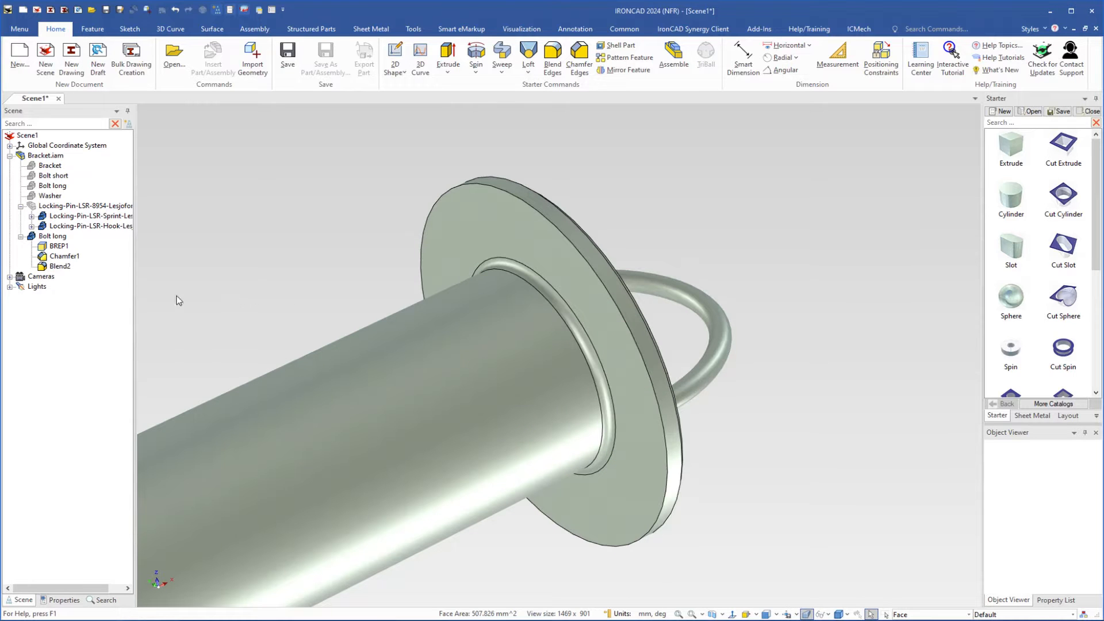
Set the radius of the recognized blend between the bolt's shaft and flange to 4 mm
{"action": "left_click", "coordinate": [44, 268]}
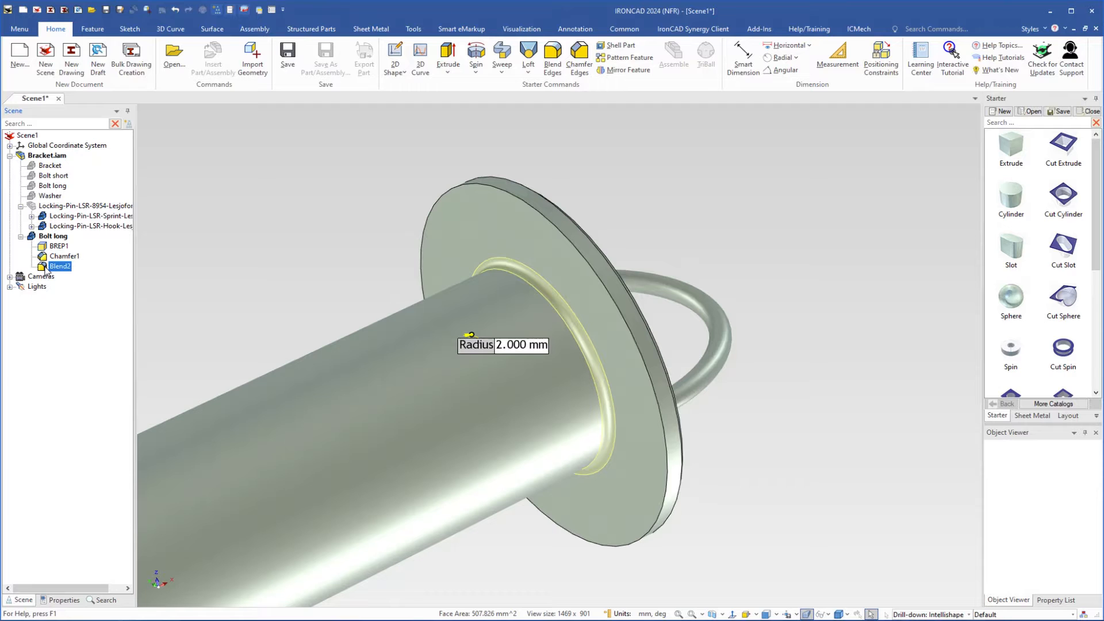
{"action": "left_click", "coordinate": [513, 346]}
{"action": "left_click_drag", "start_coordinate": [540, 347], "coordinate": [487, 347]}
{"action": "type", "text": "4"}
{"action": "key", "text": "Return"}
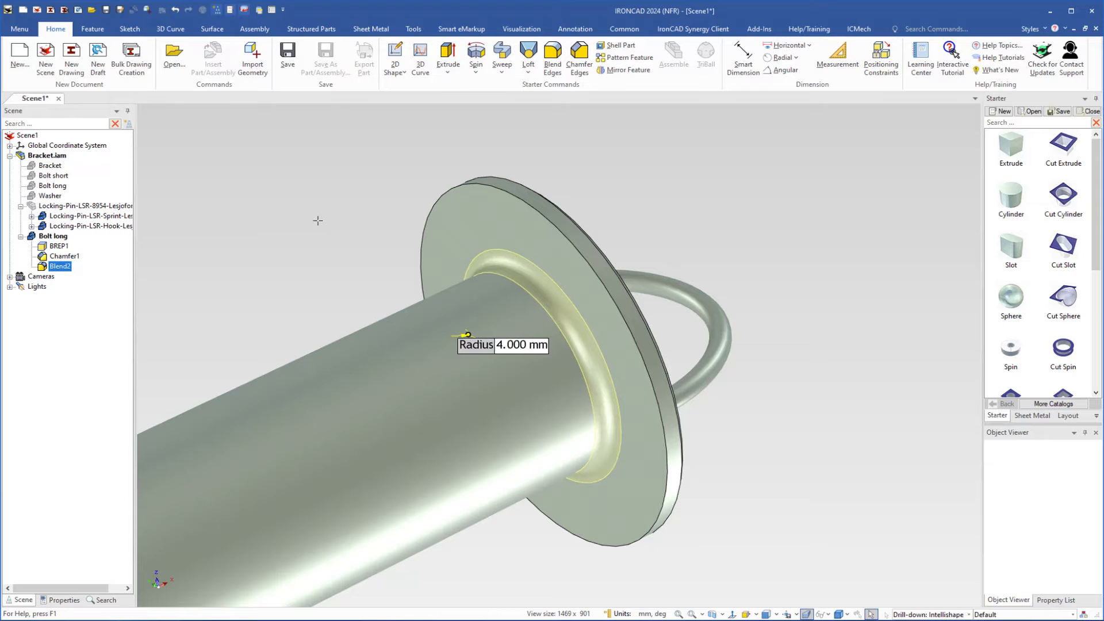
{"action": "left_click", "coordinate": [308, 217]}
{"action": "scroll", "coordinate": [304, 244], "scroll_direction": "down", "scroll_amount": 5}
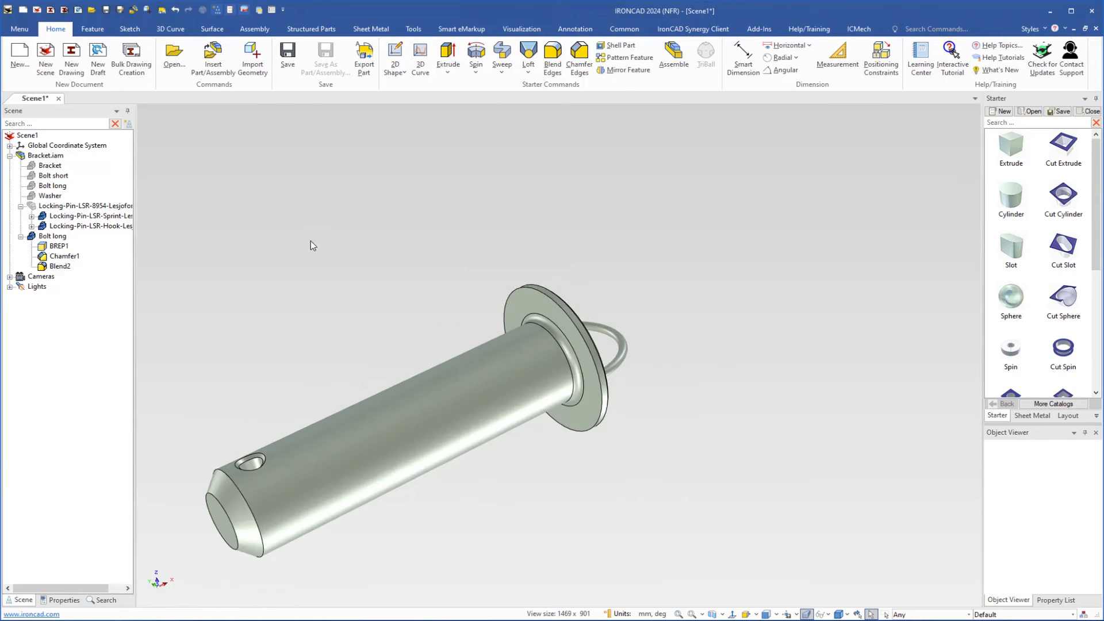
Show all hidden parts of the bracket assembly together with the modified bolt
{"action": "middle_click_drag", "start_coordinate": [356, 336], "coordinate": [450, 272], "text": "shift"}
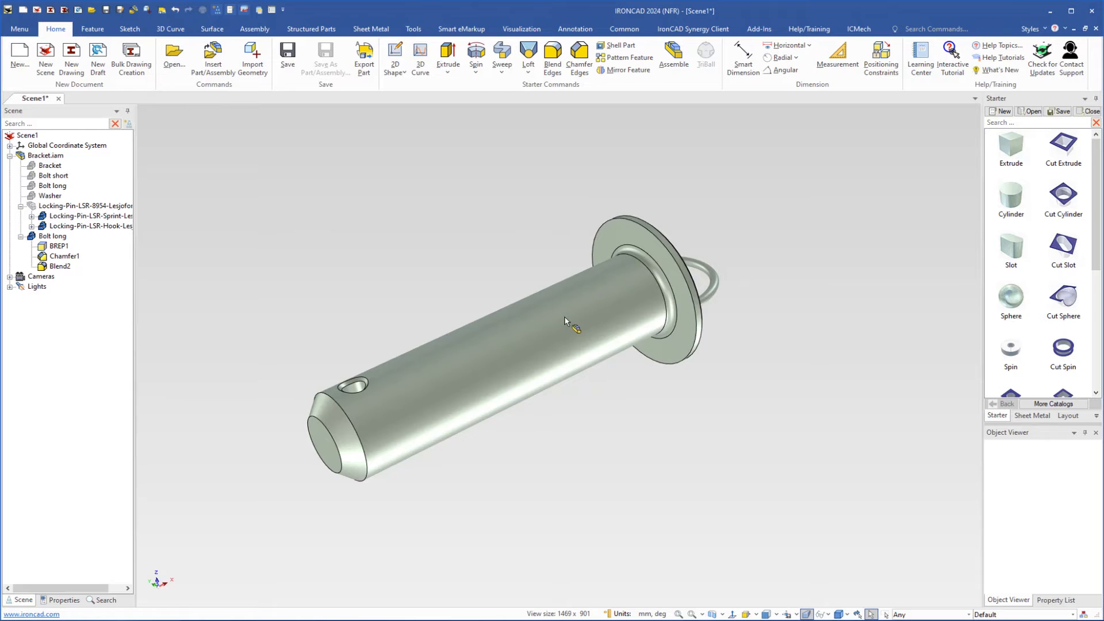
{"action": "middle_click_drag", "start_coordinate": [516, 339], "coordinate": [511, 301], "text": "shift"}
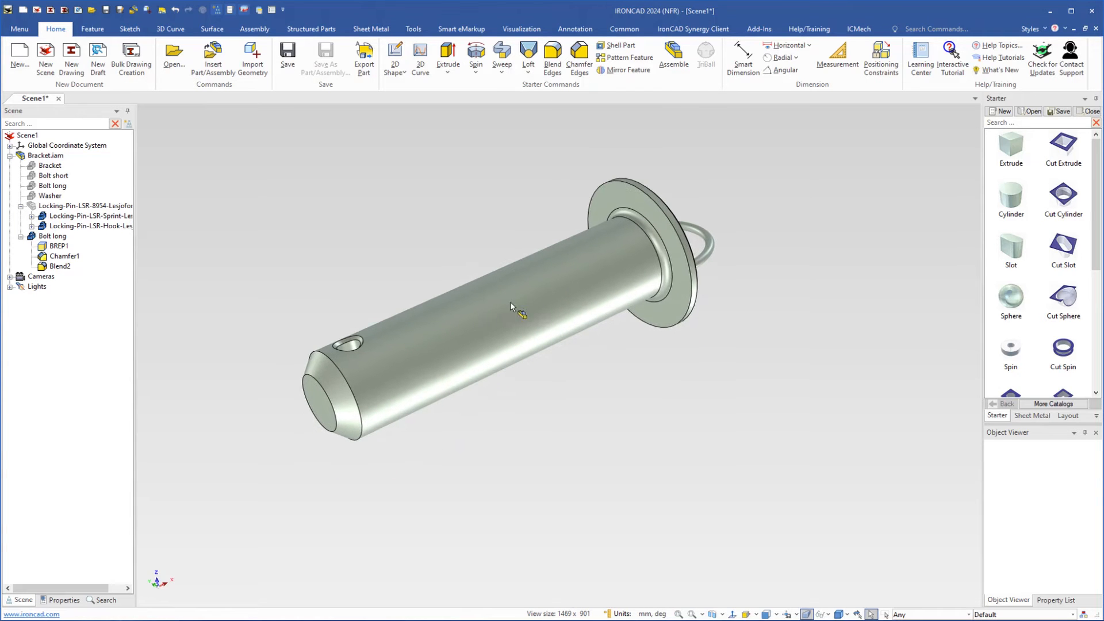
{"action": "key", "text": "ctrl+z"}
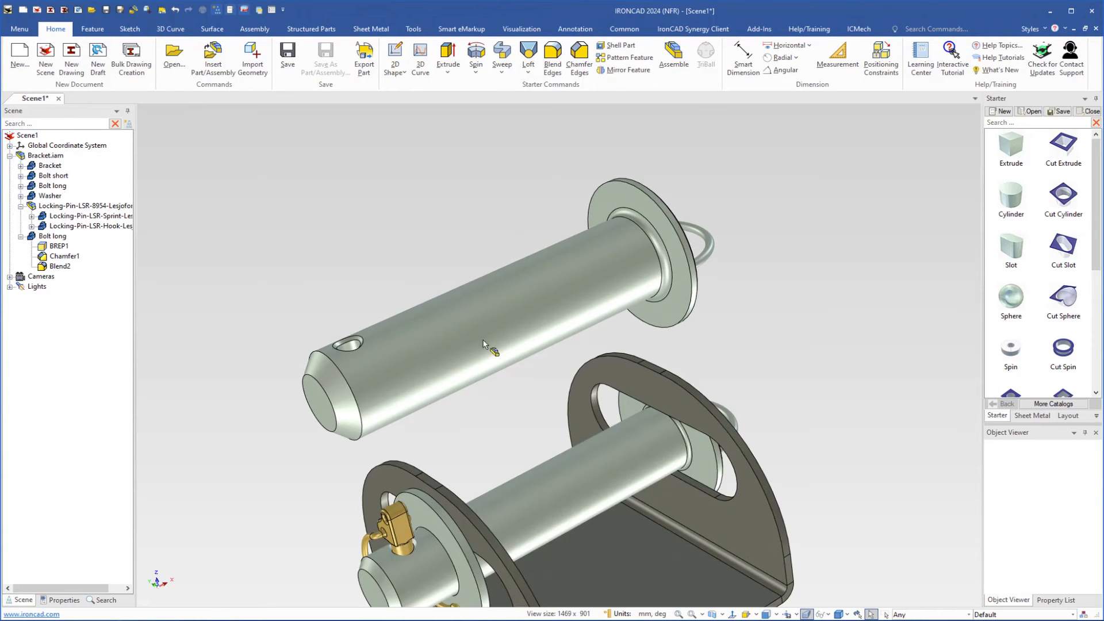
{"action": "scroll", "coordinate": [483, 371], "scroll_direction": "down", "scroll_amount": 2}
{"action": "middle_click_drag", "start_coordinate": [504, 387], "coordinate": [514, 327], "text": "shift"}
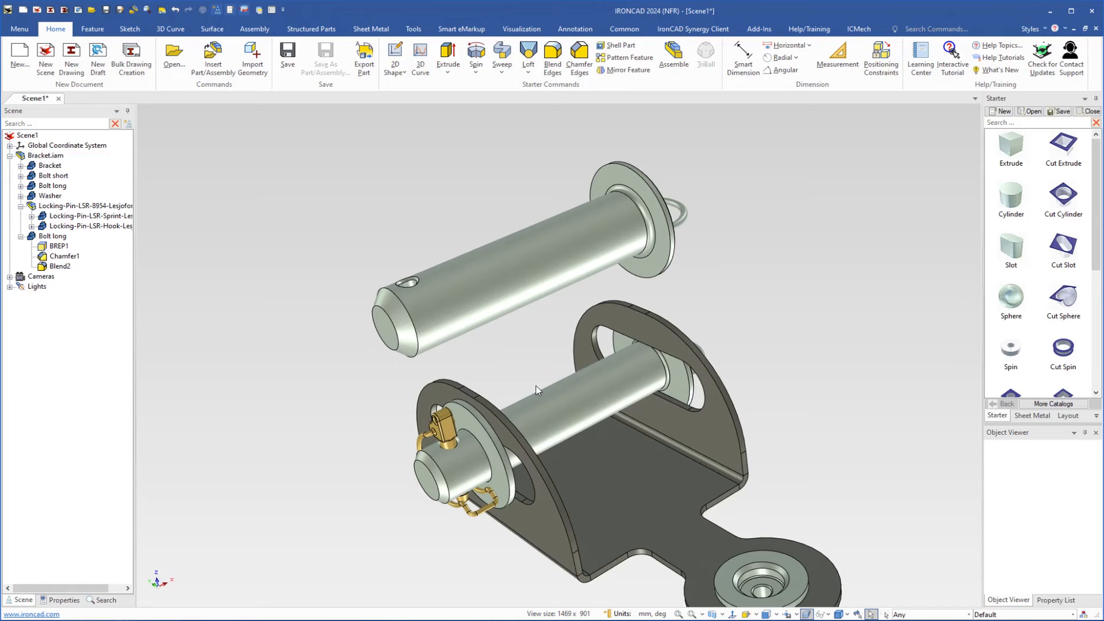
Disassemble the Bracket.iam assembly so its parts sit directly under the scene
{"action": "left_click", "coordinate": [603, 454]}
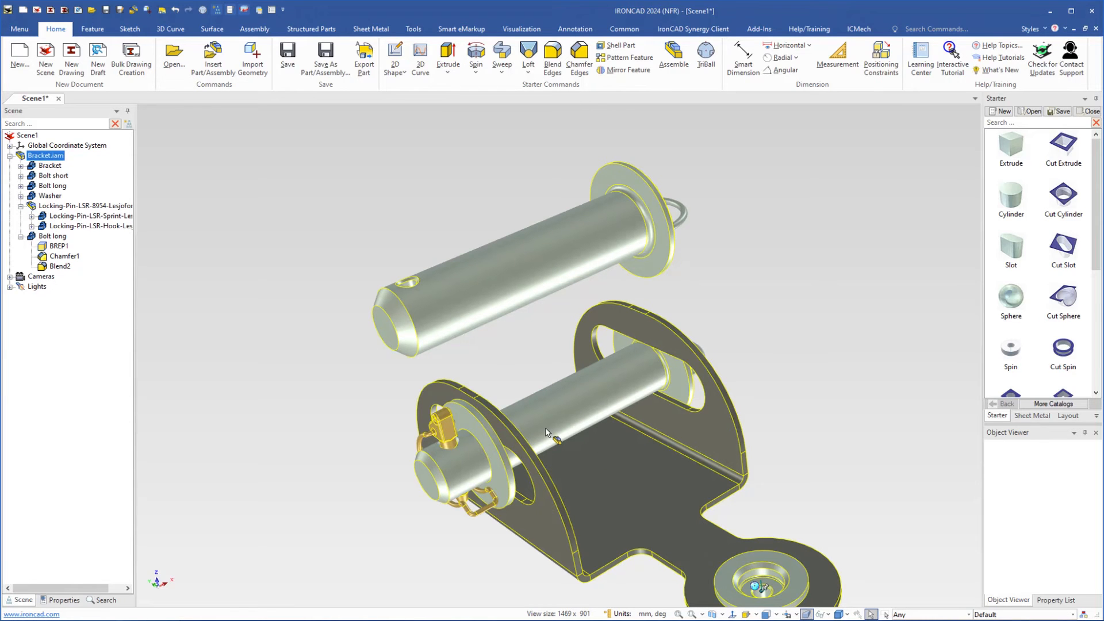
{"action": "right_click", "coordinate": [587, 449]}
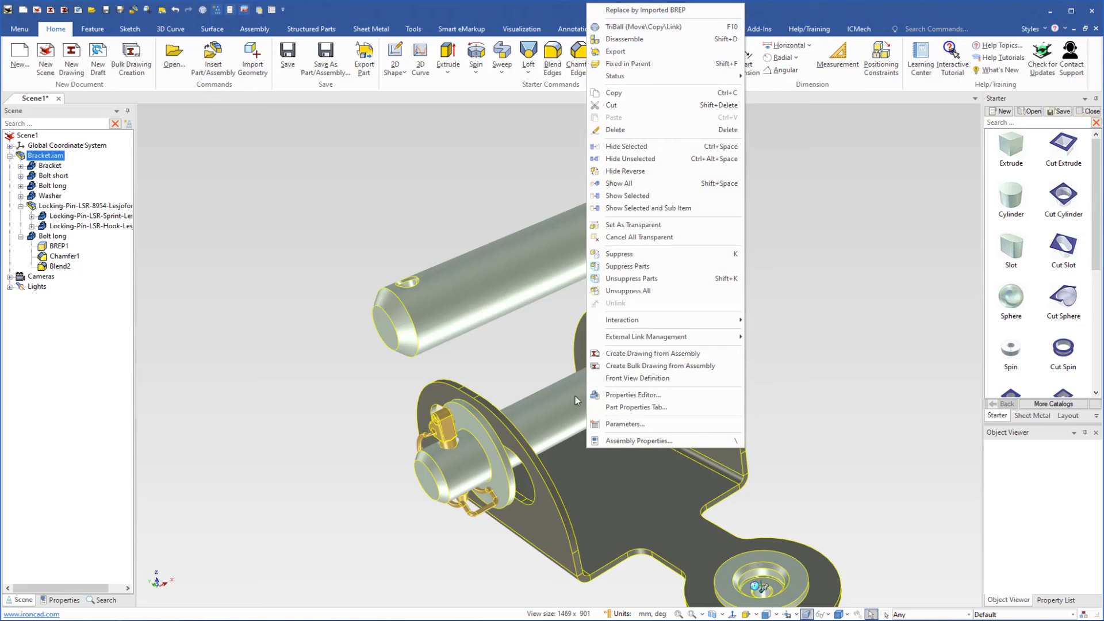
{"action": "left_click", "coordinate": [630, 40]}
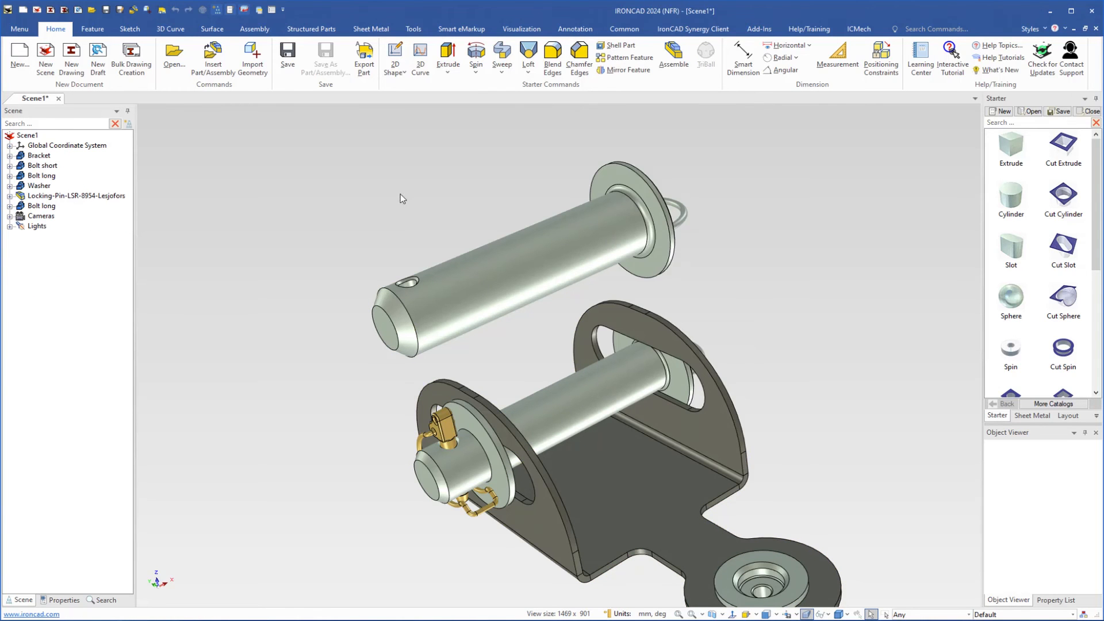
{"action": "scroll", "coordinate": [481, 338], "scroll_direction": "down", "scroll_amount": 2}
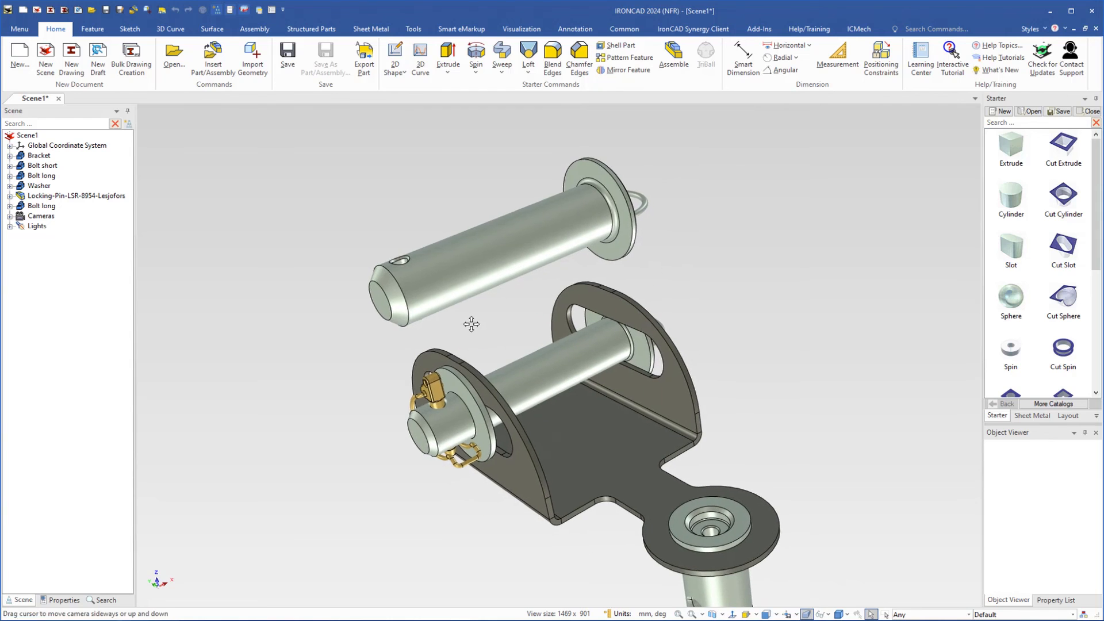